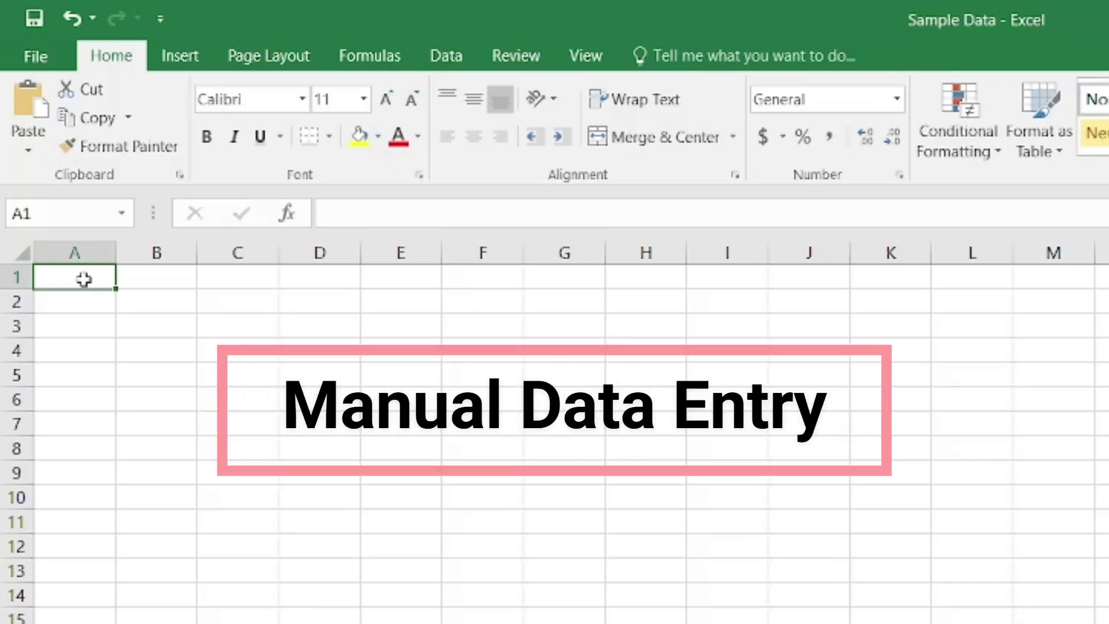
# Step: Enter the column headers "Name" in cell A1 and "Marks" in cell B1
pyautogui.write('Name')
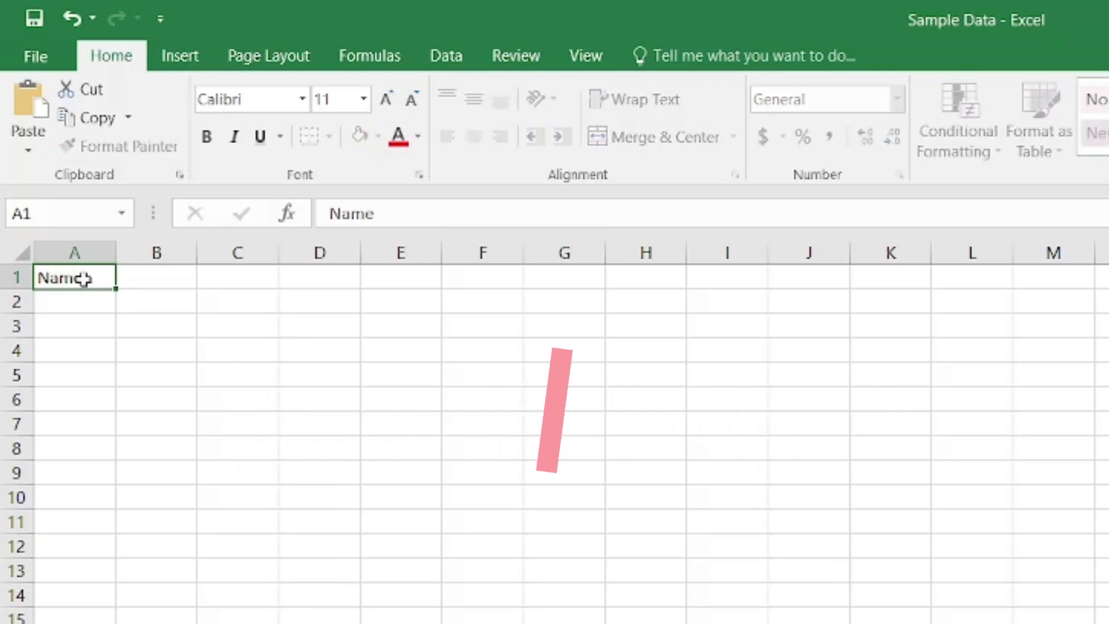
pyautogui.press('Return')
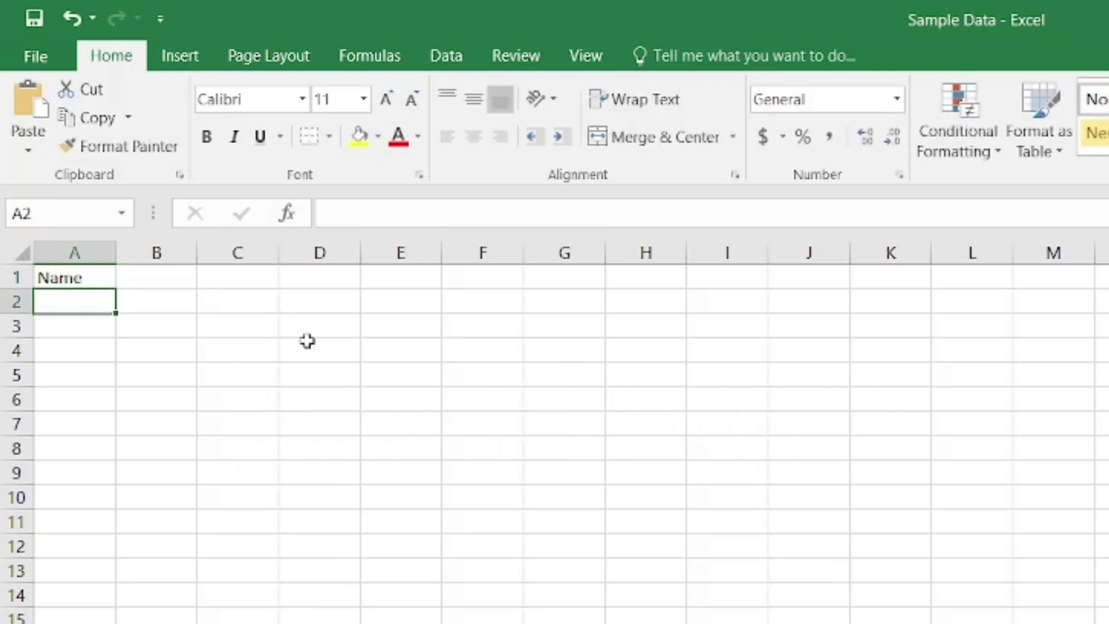
pyautogui.press('Up')
pyautogui.write('0')
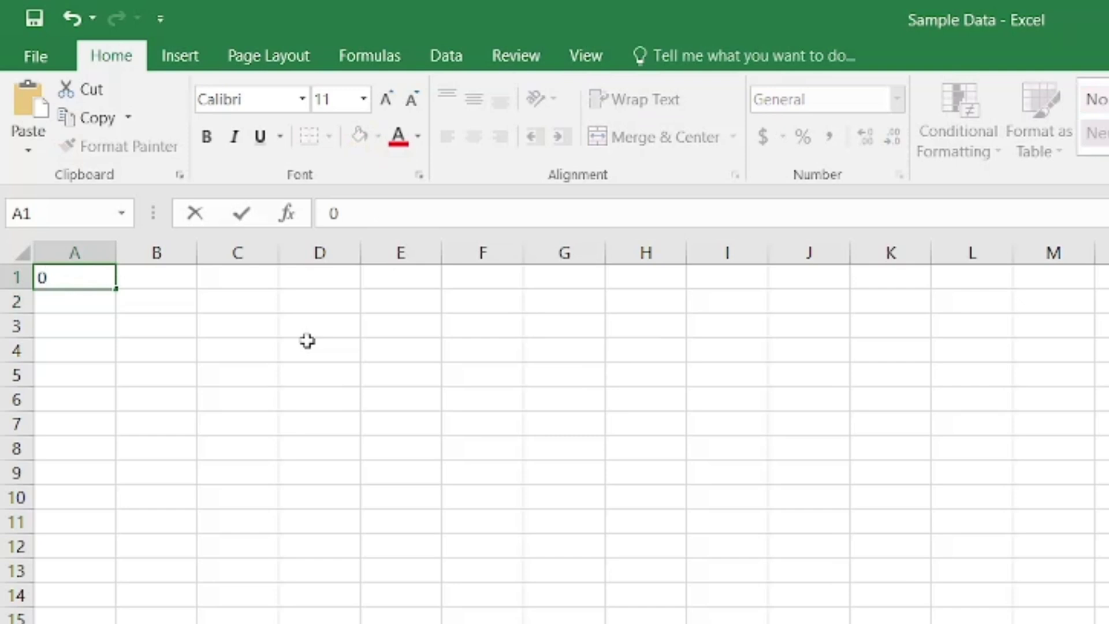
pyautogui.press('BackSpace')
pyautogui.write('Name')
pyautogui.press('Tab')
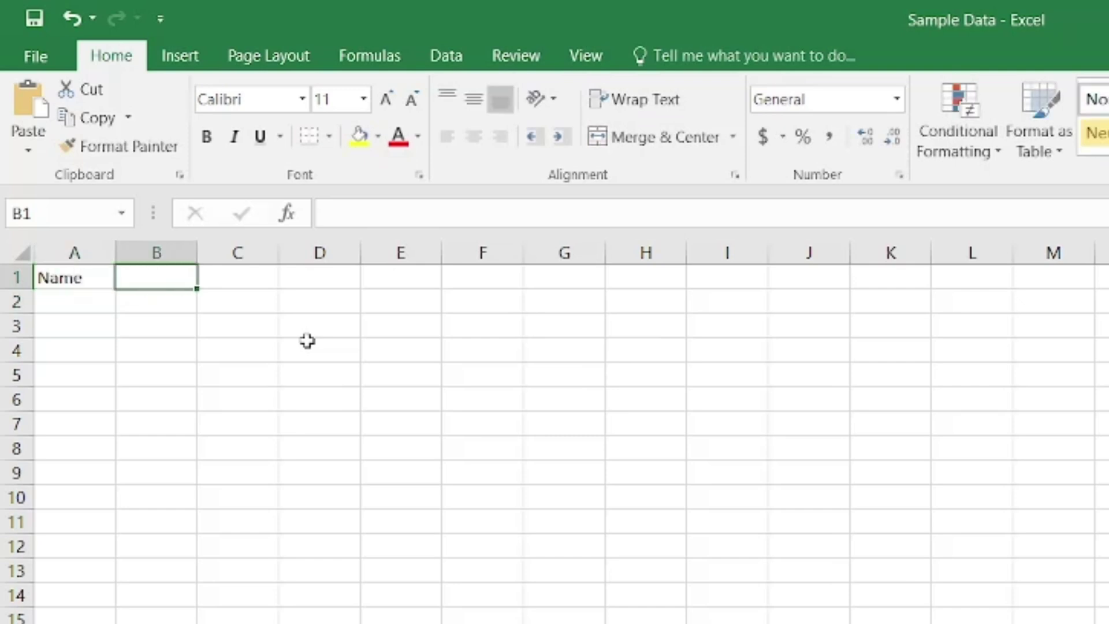
pyautogui.write('Marks')
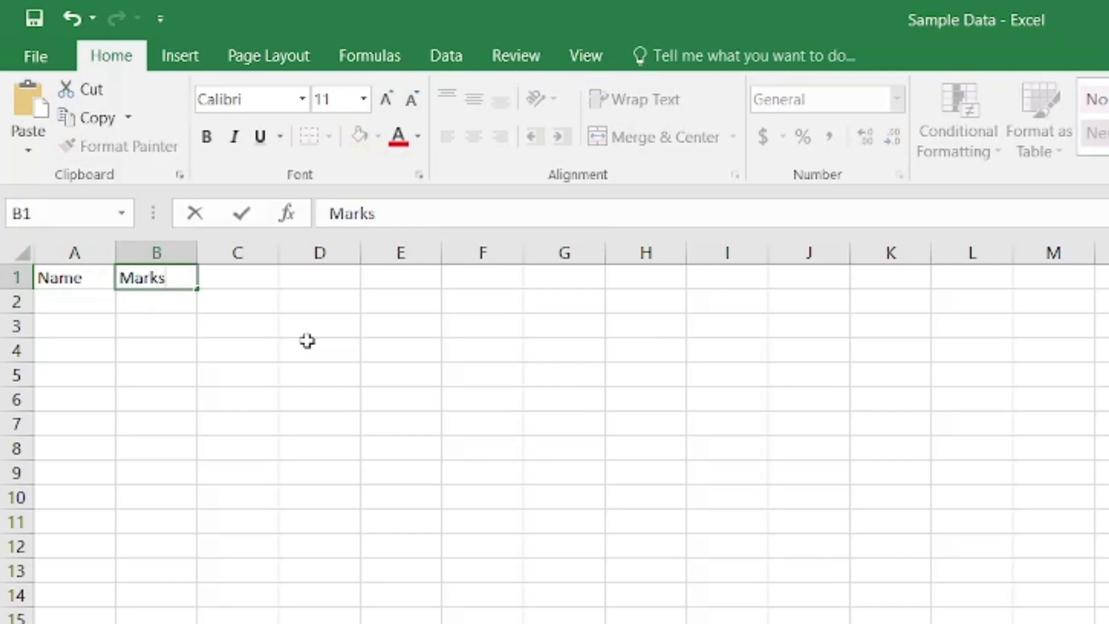
pyautogui.press('Return')
# Step: Fill in the first record in row 2 with a student's first name in A2 and 10 marks in B2
pyautogui.press('Left')
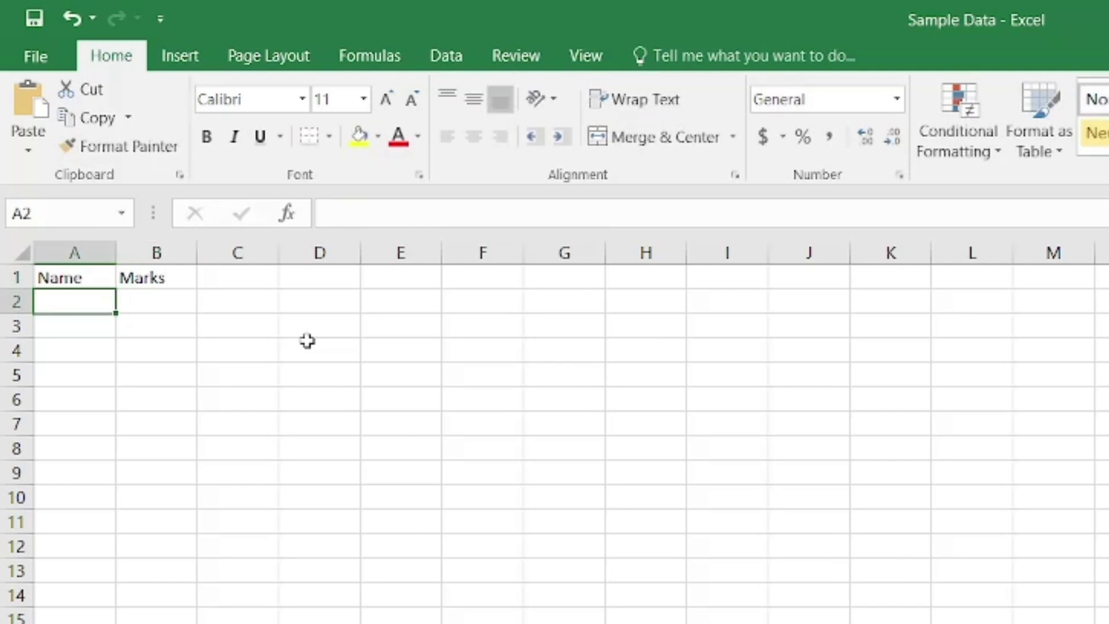
pyautogui.write('Akash')
pyautogui.press('Tab')
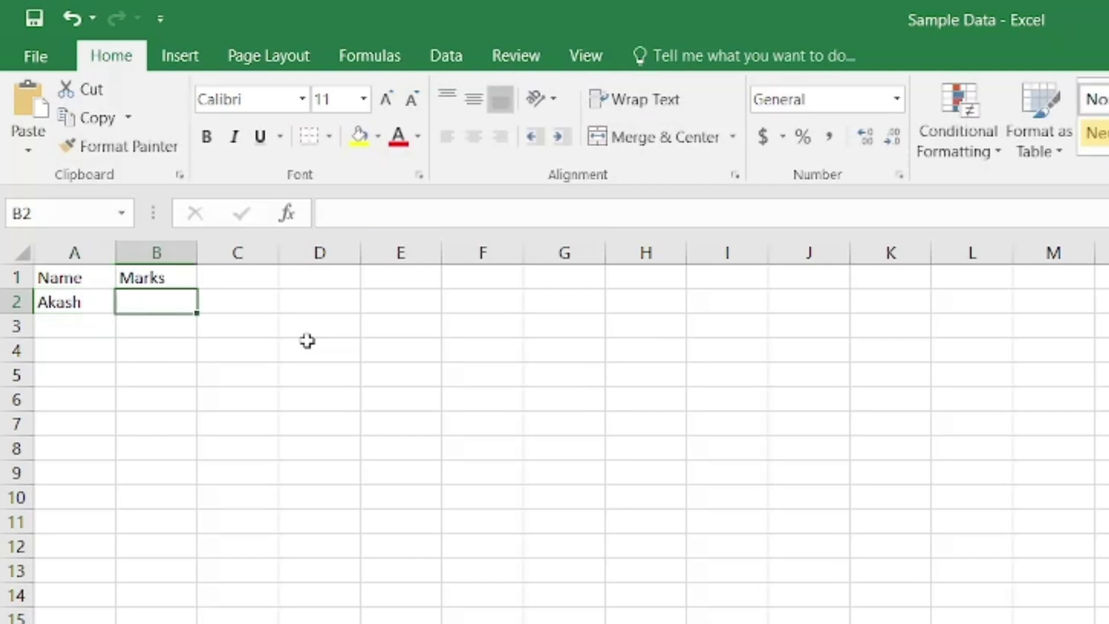
pyautogui.write('10')
pyautogui.press('Return')
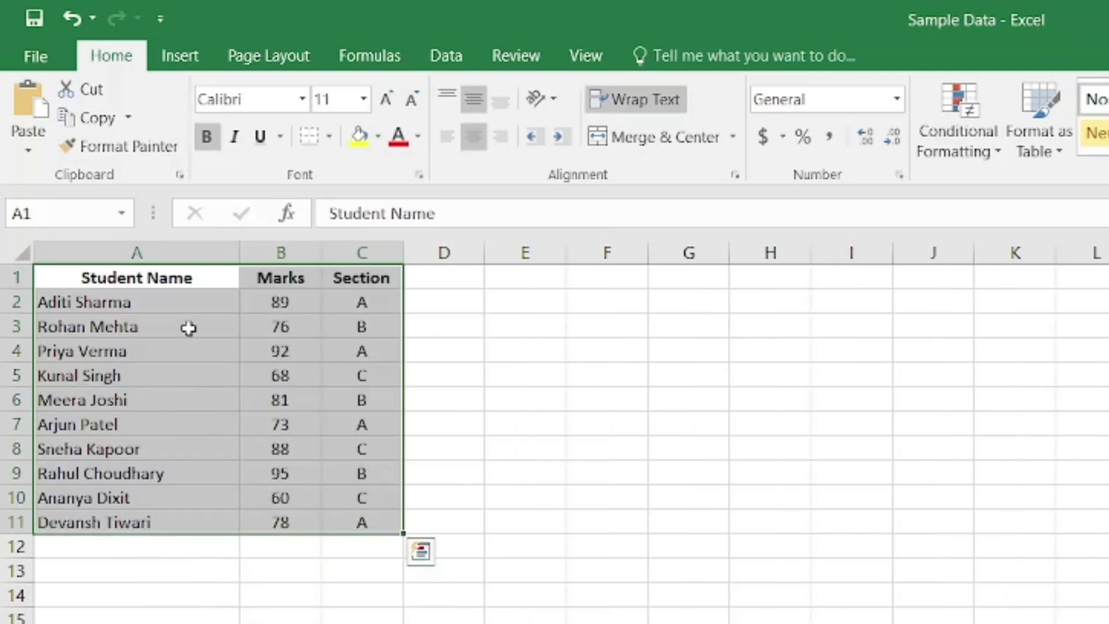
# Step: Copy the student table in A1:C11 and paste it with its formatting at A1 of the sheet with the manual entries
pyautogui.hotkey('ctrl', 'c')
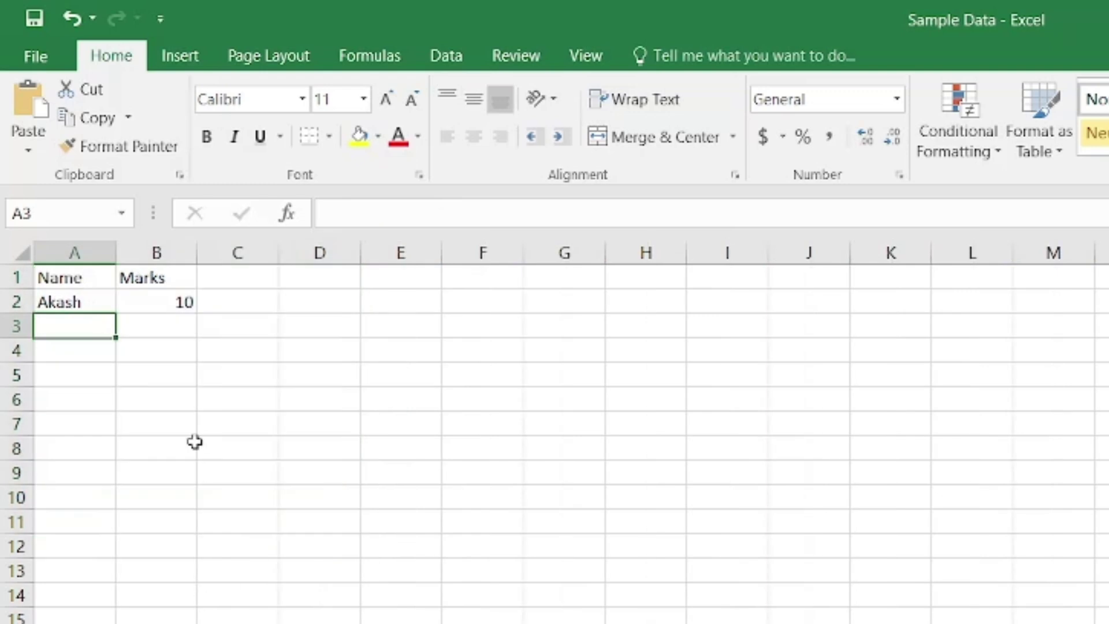
pyautogui.click(79, 279)
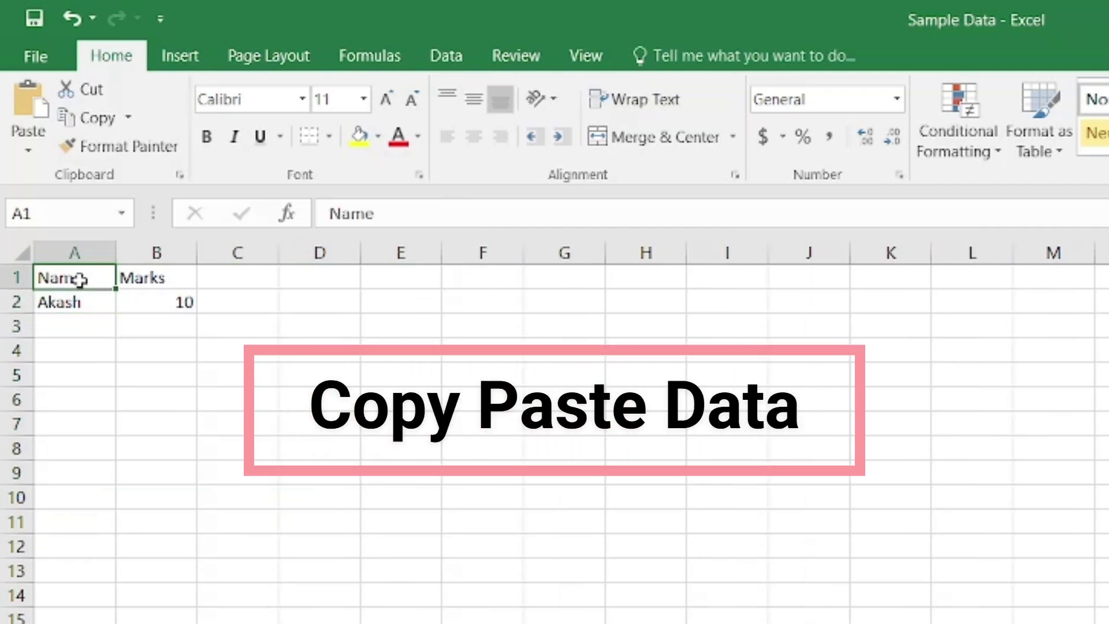
pyautogui.rightClick(79, 279)
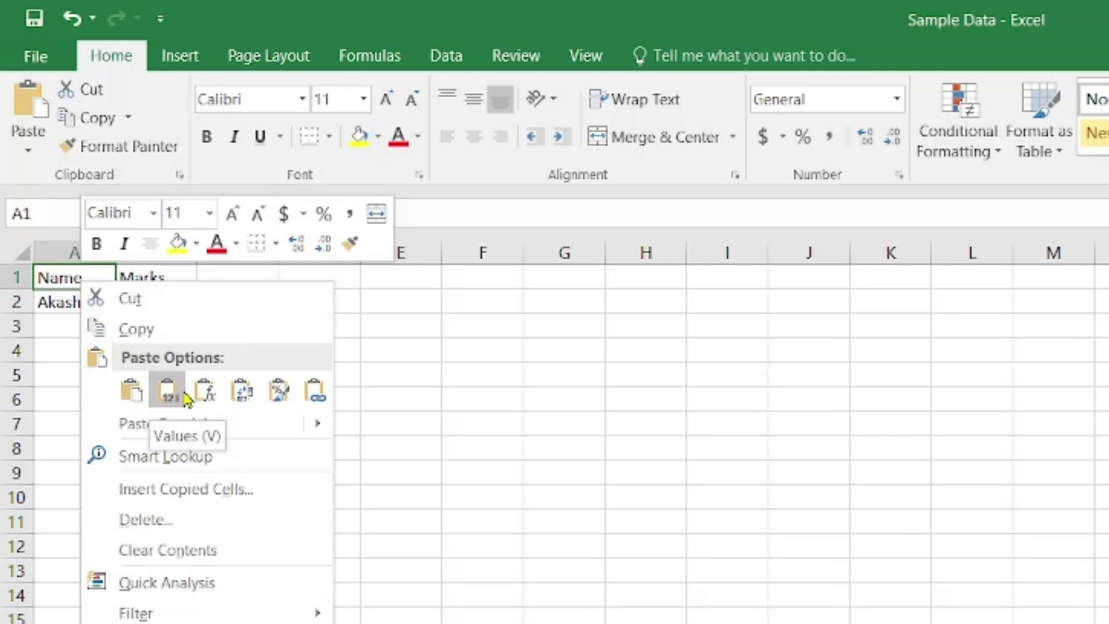
pyautogui.click(136, 404)
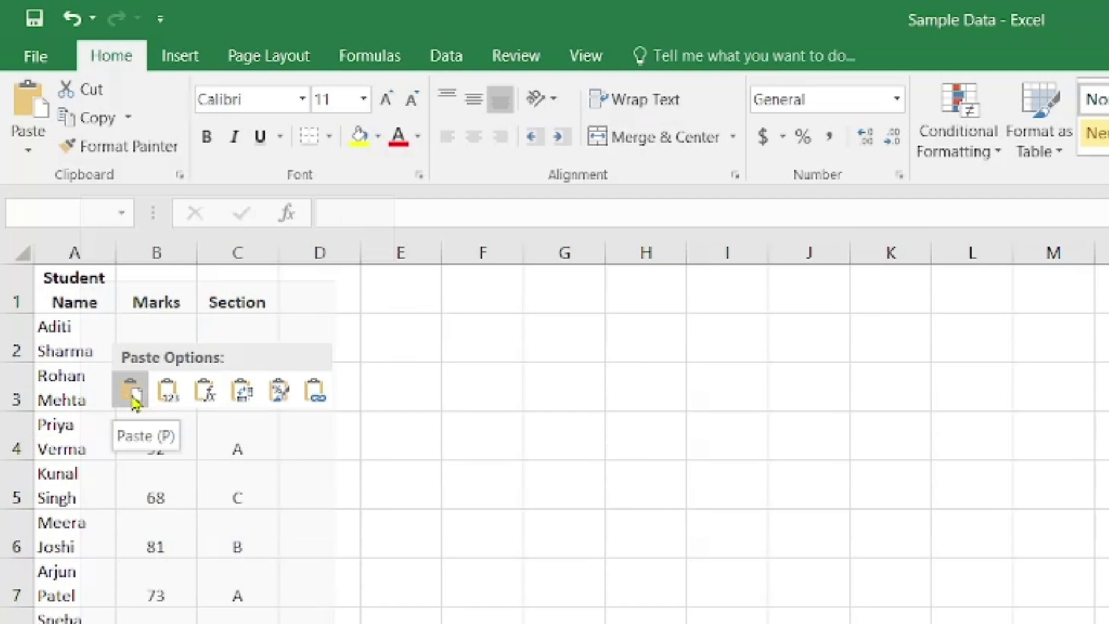
pyautogui.click(132, 393)
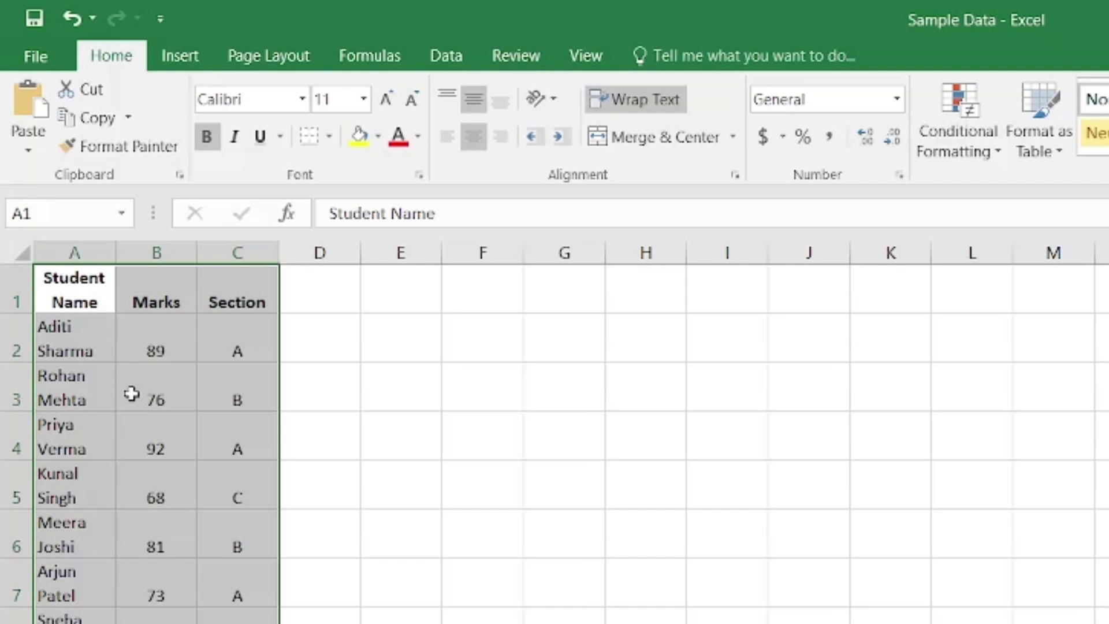
# Step: Enter the shortcut labels "Ctr + C" in cell G2 and "Ctr + V" in cell G3
pyautogui.click(555, 344)
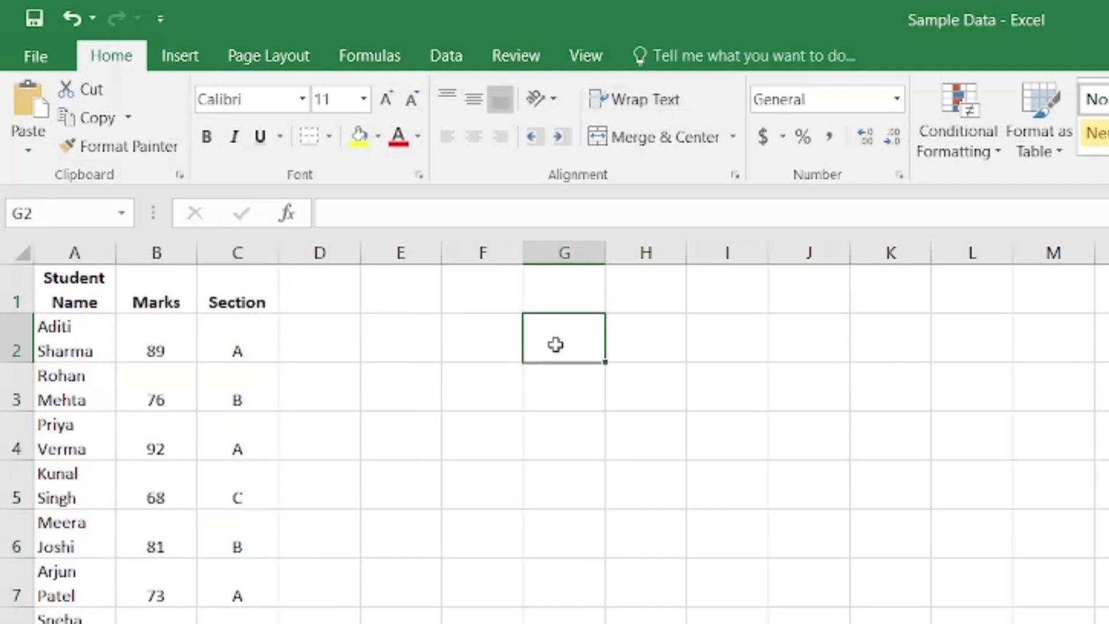
pyautogui.write('Ctr')
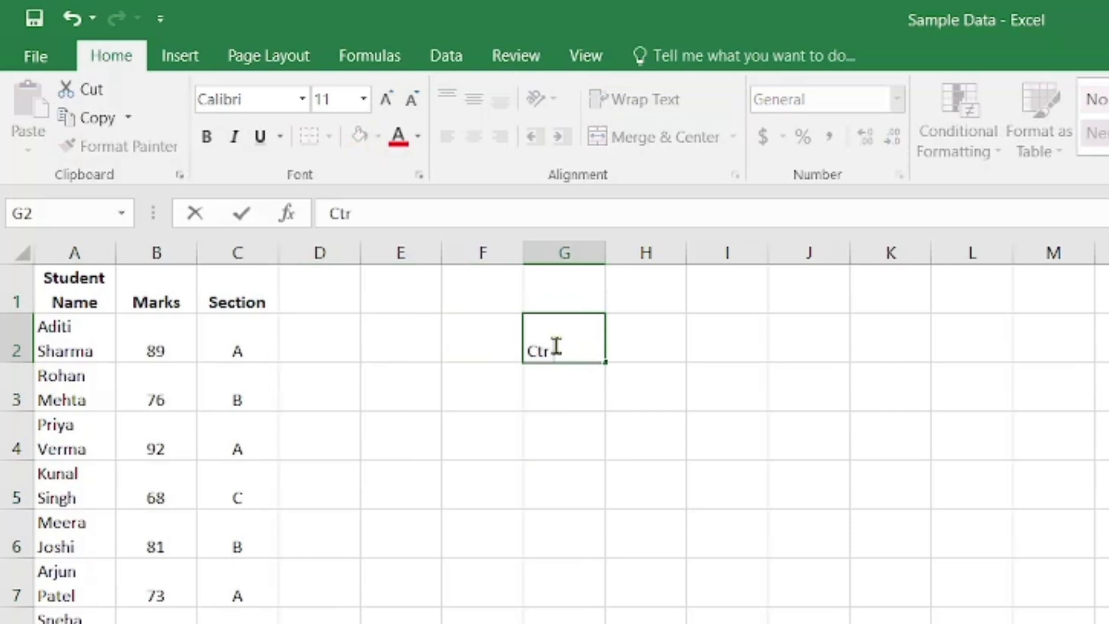
pyautogui.write(' + C')
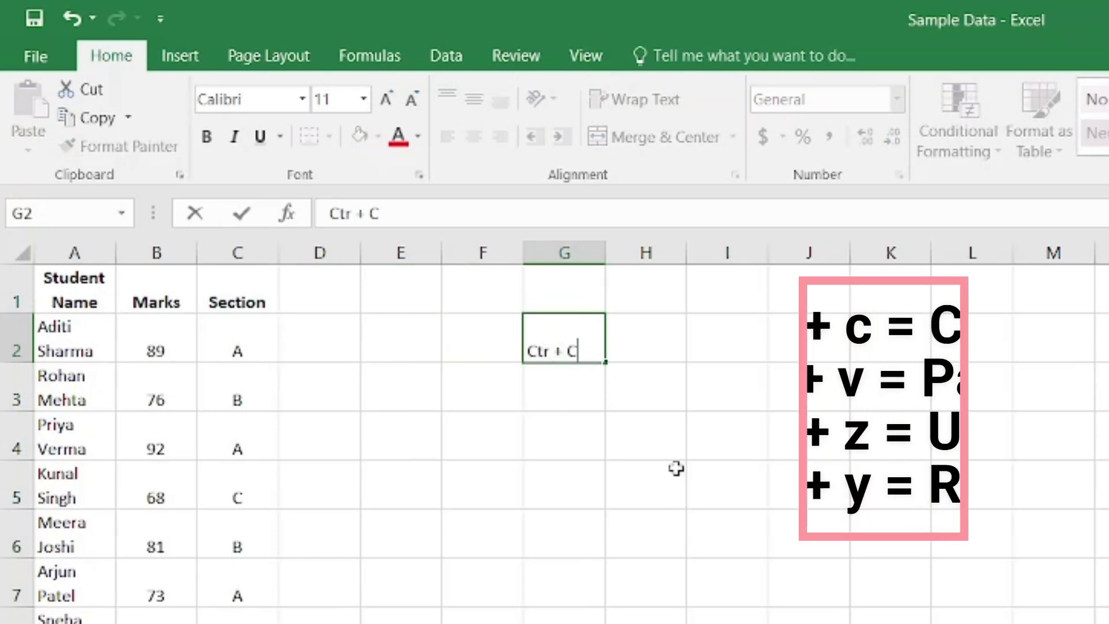
pyautogui.click(591, 397)
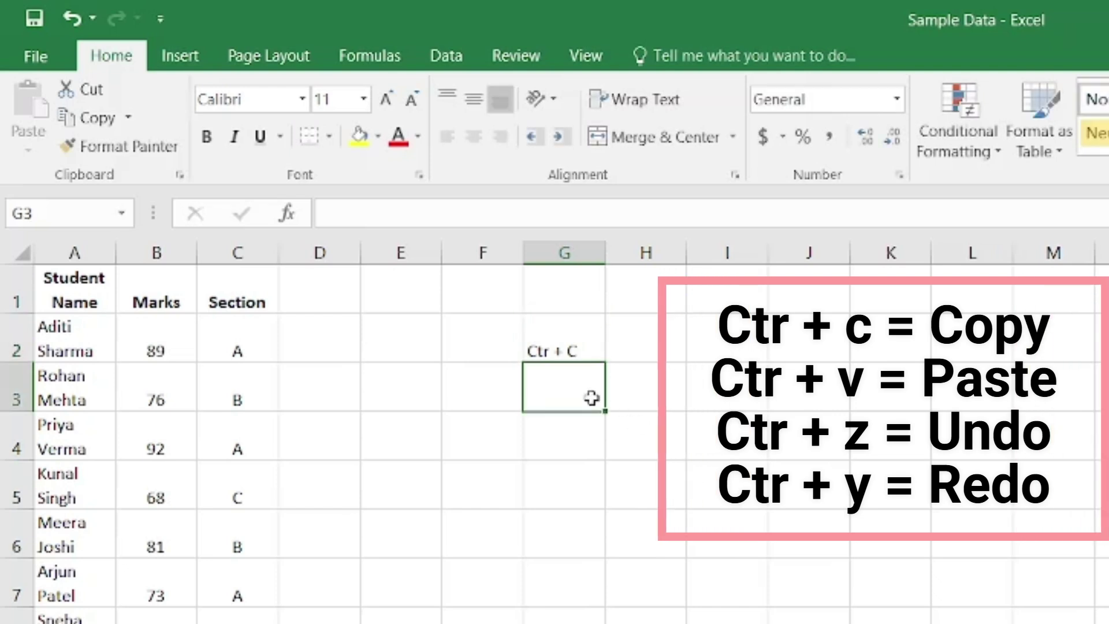
pyautogui.doubleClick(591, 397)
pyautogui.hotkey('ctrl', 'v')
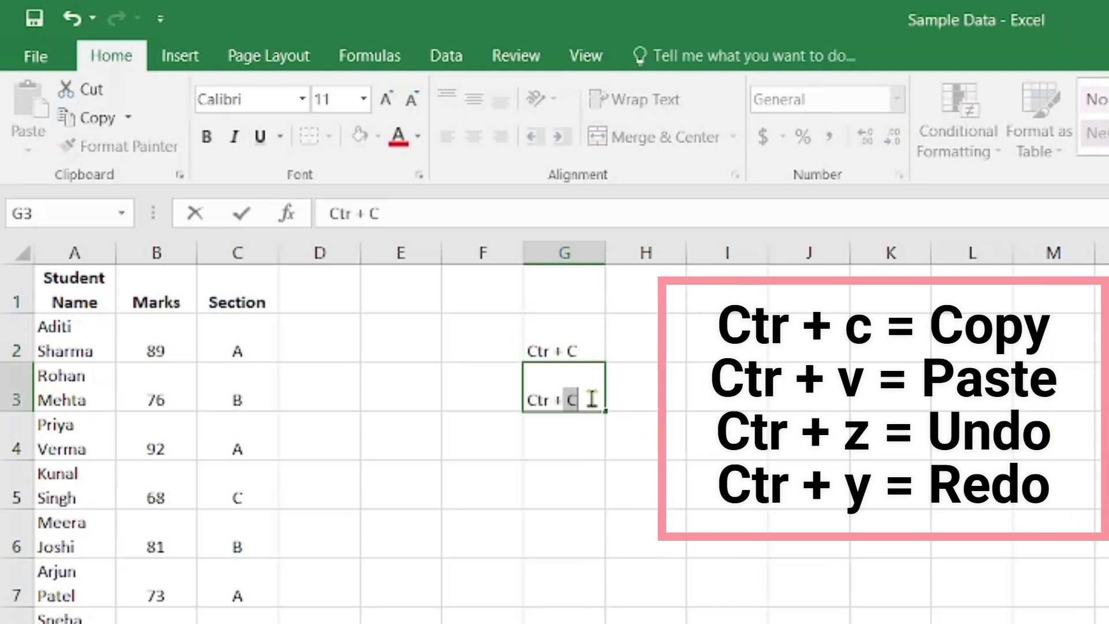
pyautogui.write('V')
pyautogui.press('Return')
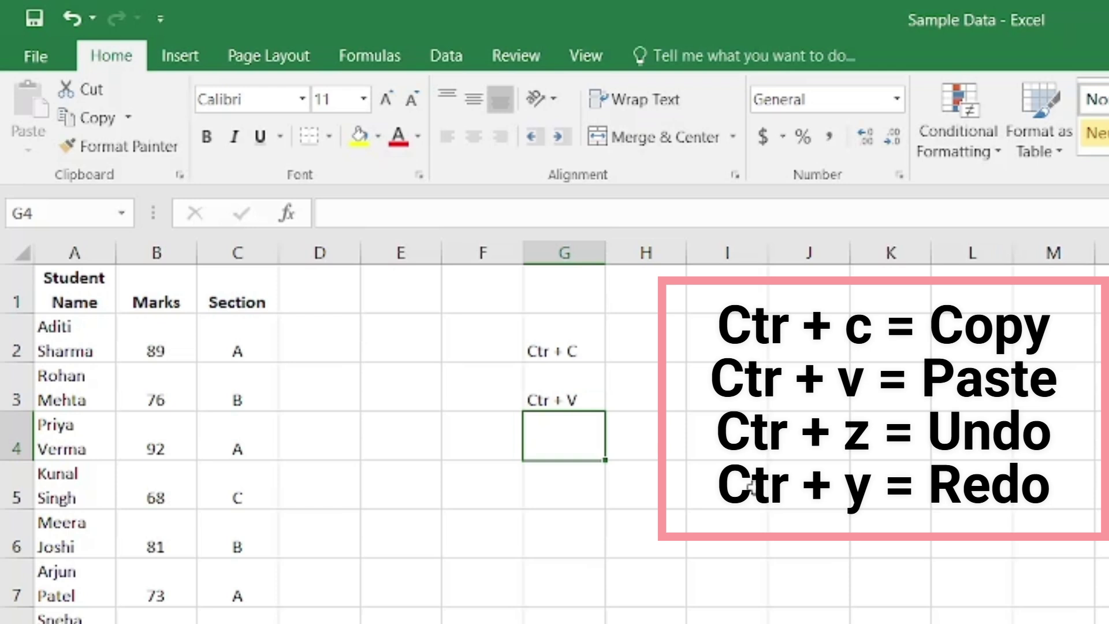
# Step: Add the shortcut label "Ctr + Z" in cell G4
pyautogui.write('Ctr ')
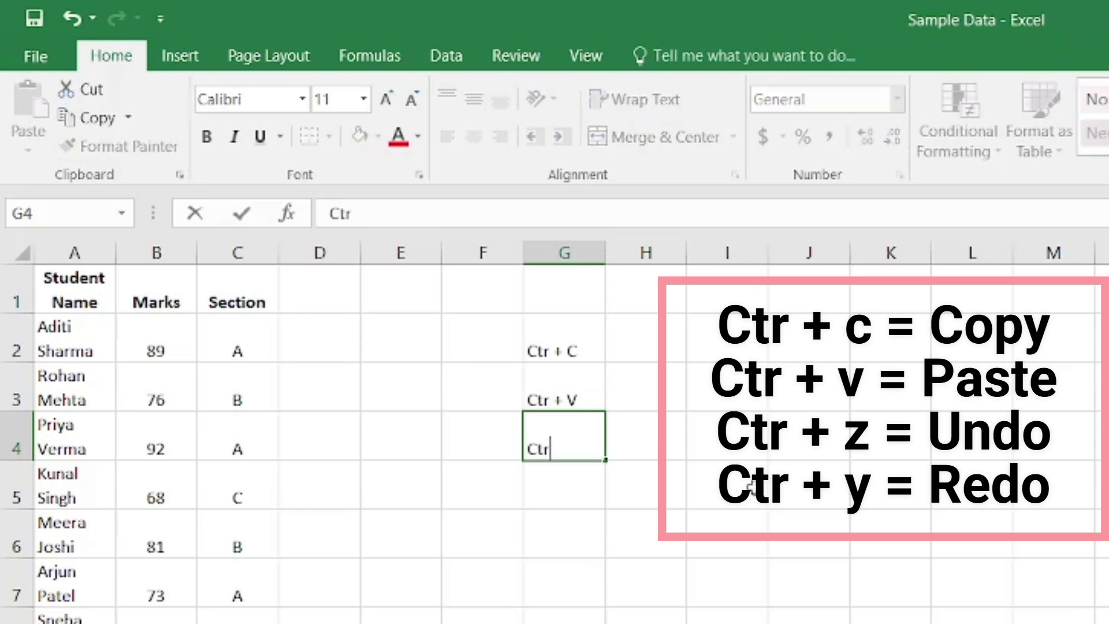
pyautogui.write('+ Z')
pyautogui.press('Return')
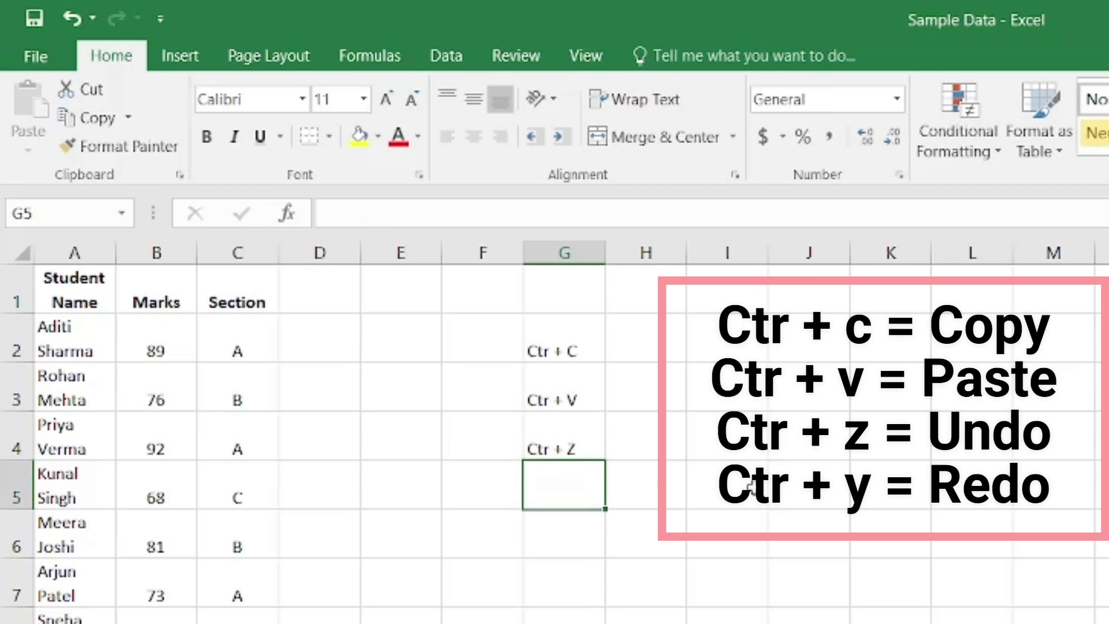
# Step: Undo the entry in cell G4 and redo it
pyautogui.click(589, 443)
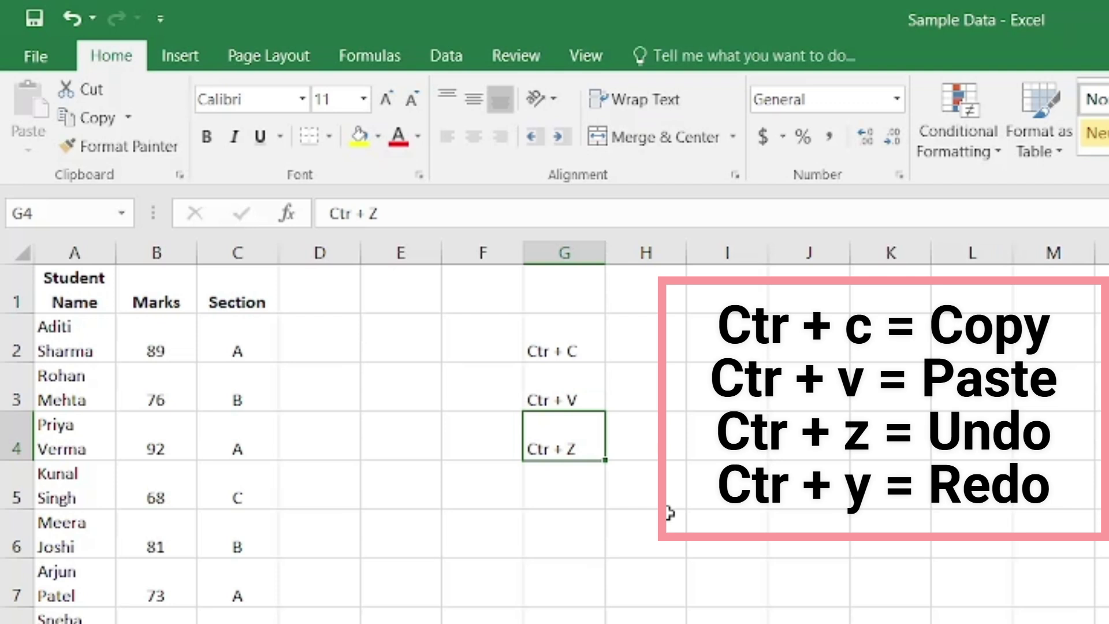
pyautogui.hotkey('ctrl', 'z')
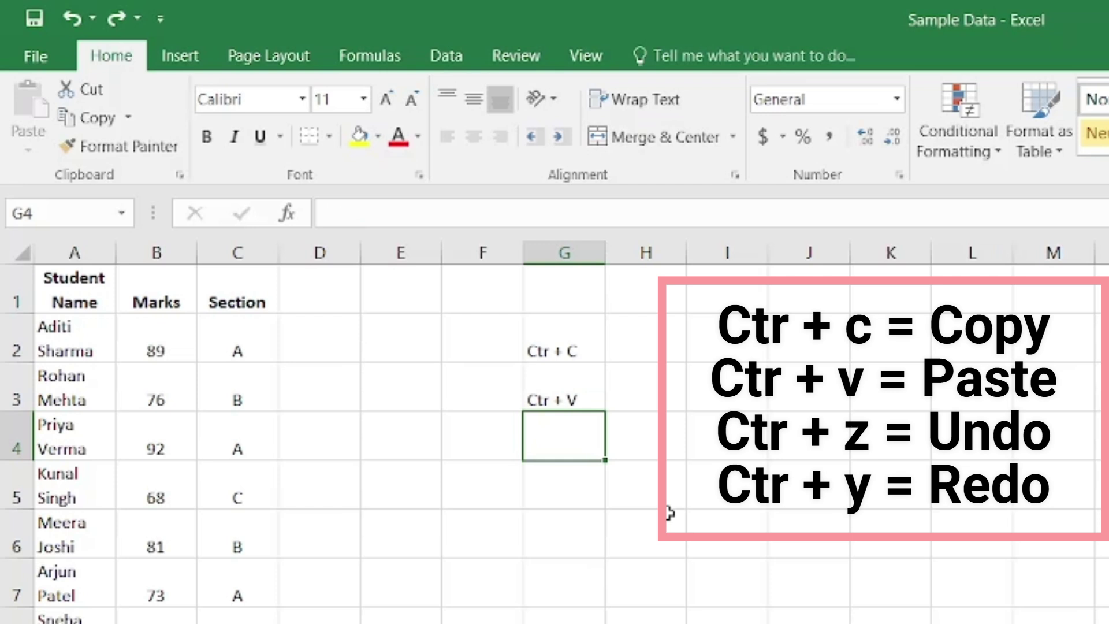
pyautogui.hotkey('ctrl', 'y')
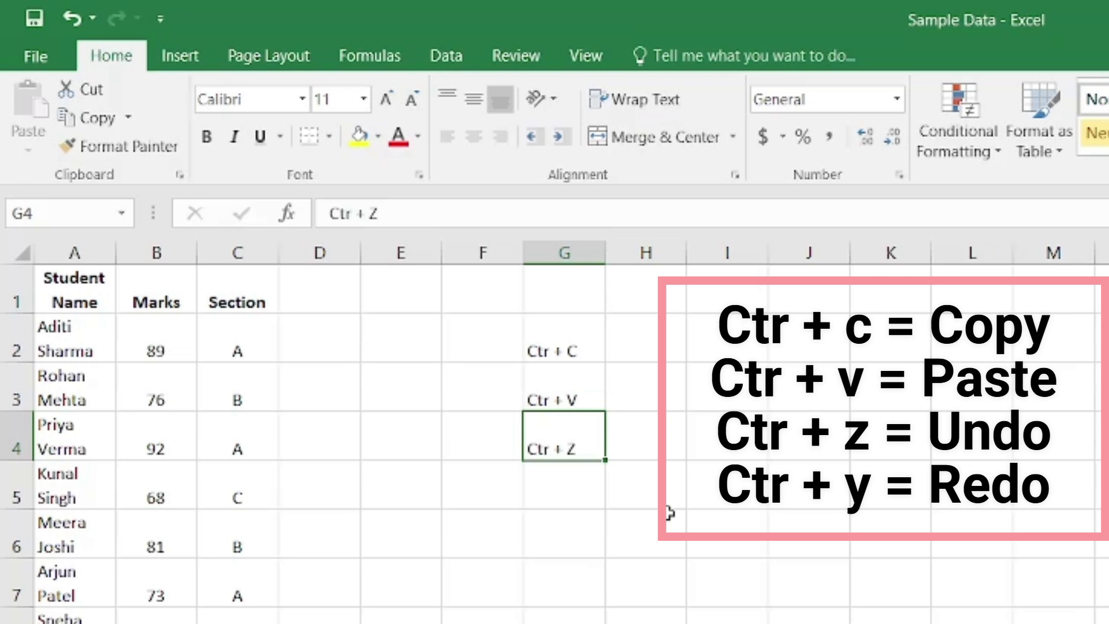
# Step: Add the shortcut label "Ctr + y" in cell G5 and select the labels in G2:G5
pyautogui.click(580, 484)
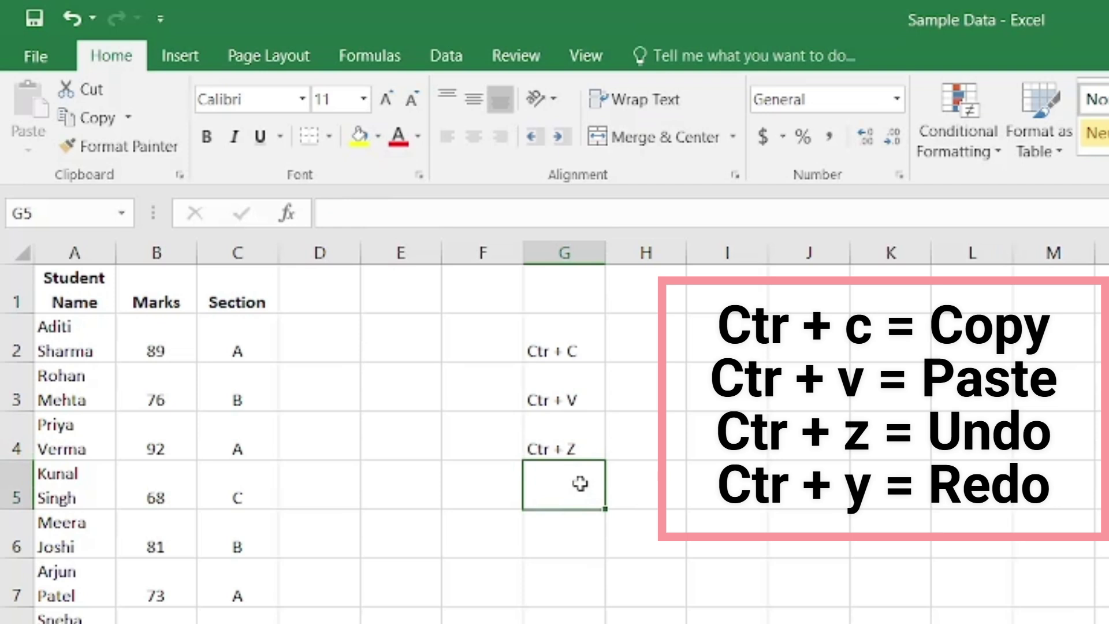
pyautogui.write('Ctr')
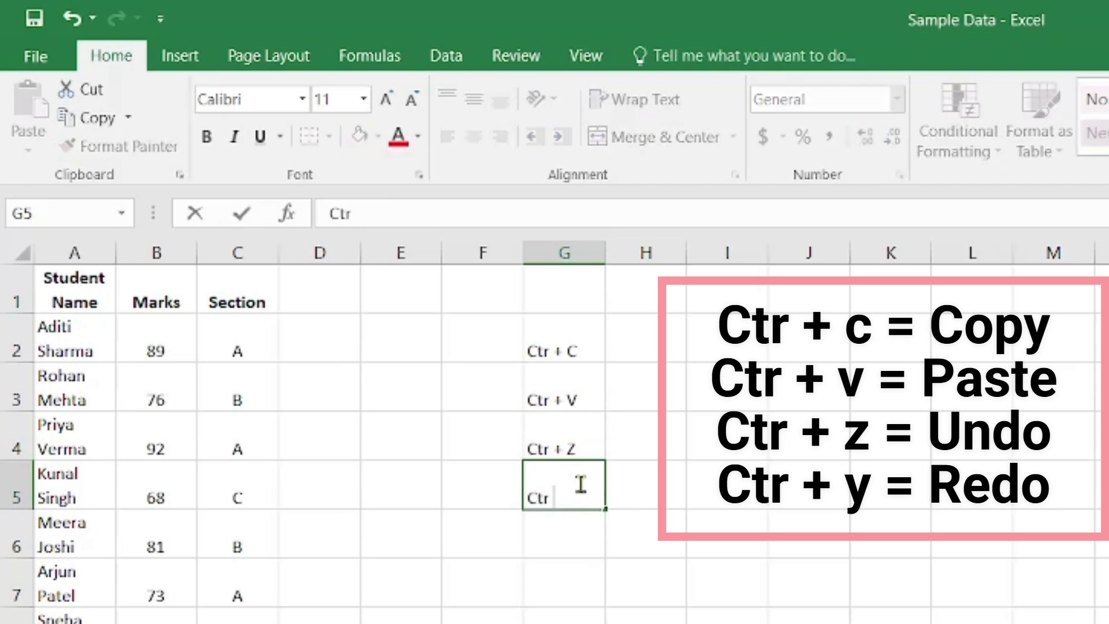
pyautogui.write(' + y')
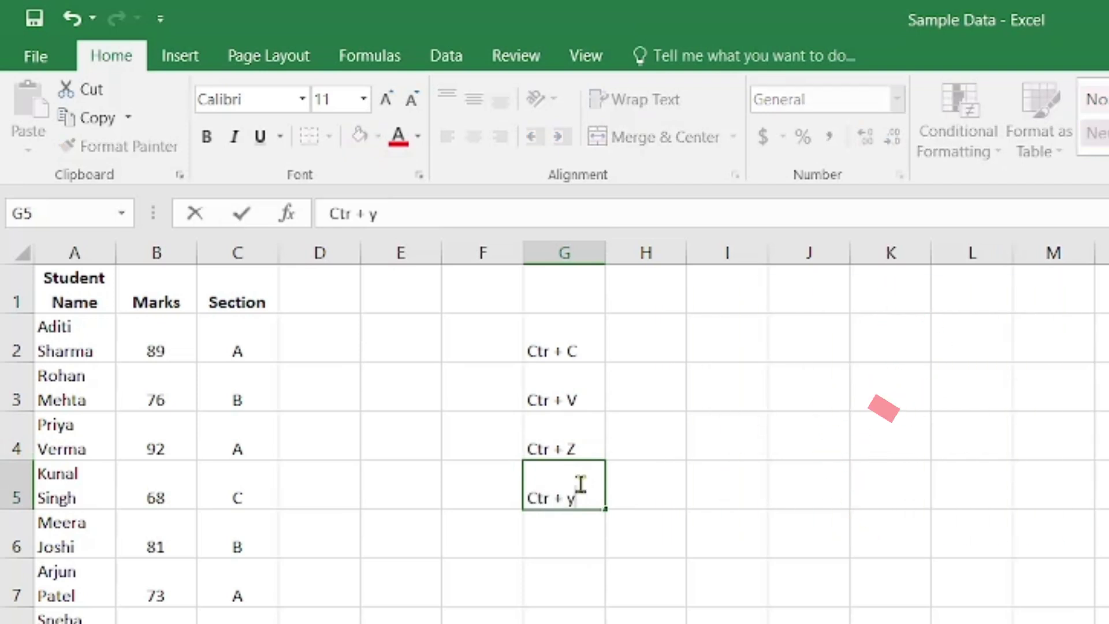
pyautogui.click(574, 555)
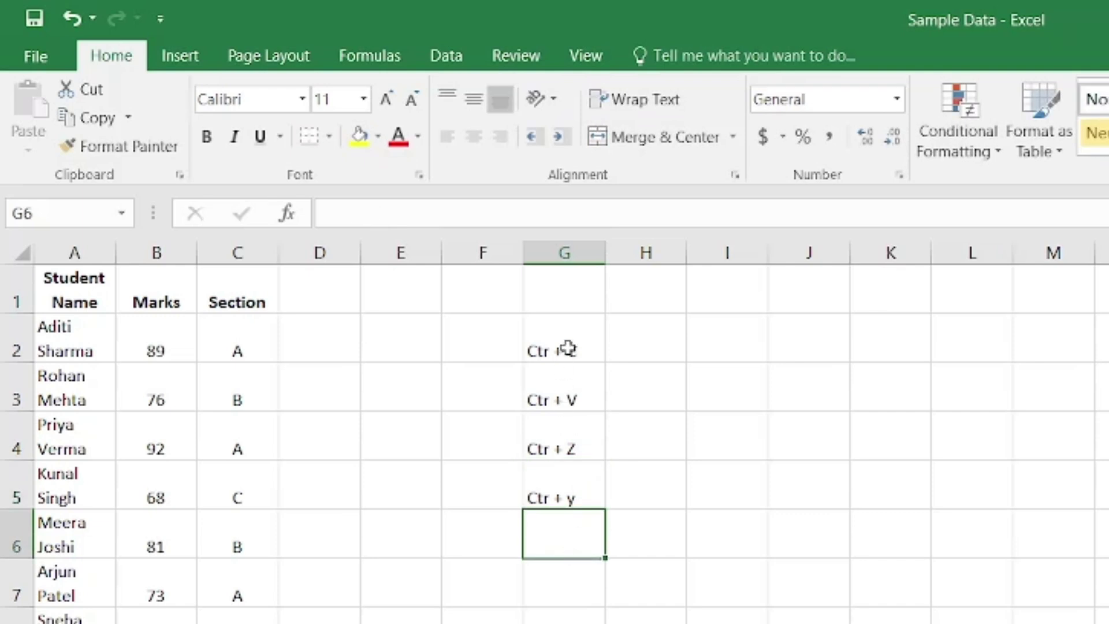
pyautogui.moveTo(568, 347); pyautogui.dragTo(586, 485)
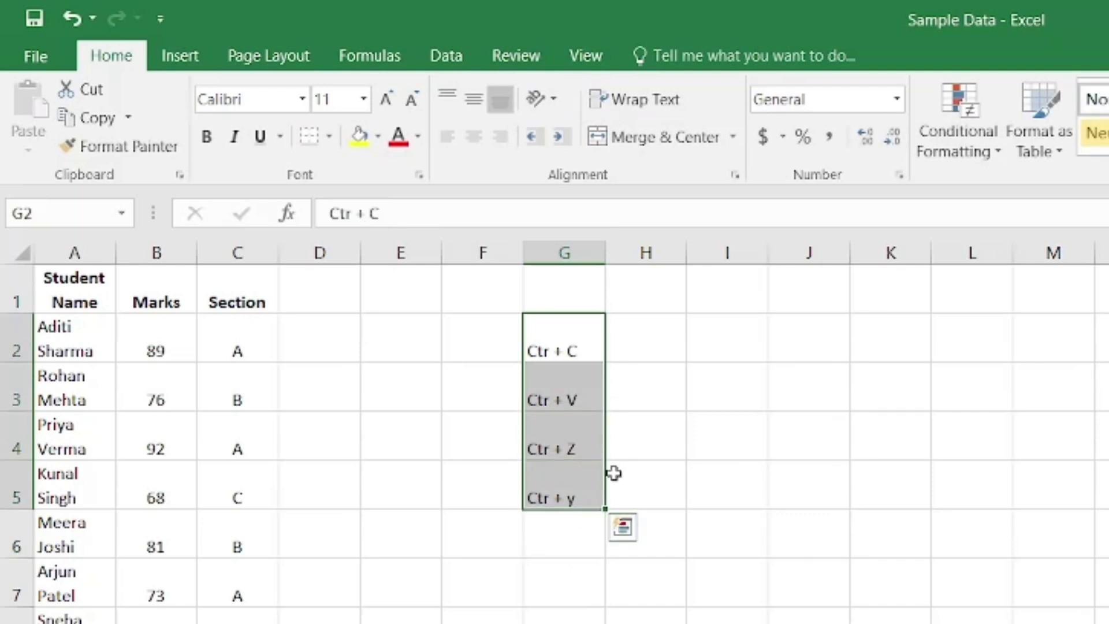
# Step: Widen column A to fit the full student names on one line and autofit the height of all rows
pyautogui.moveTo(115, 263); pyautogui.dragTo(220, 324)
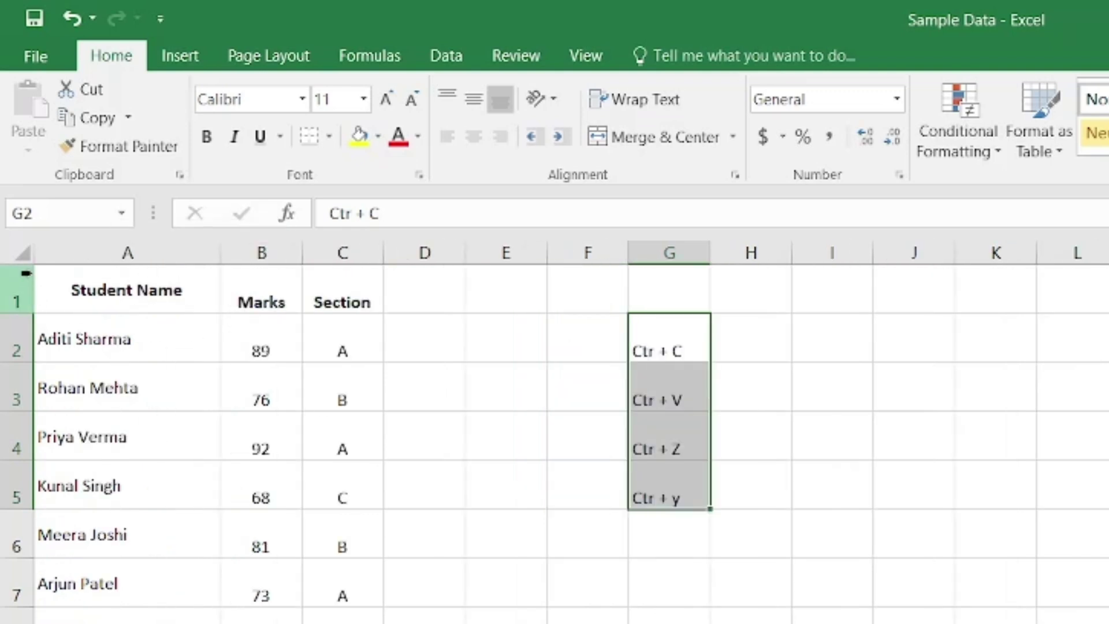
pyautogui.click(37, 251)
pyautogui.click(22, 254)
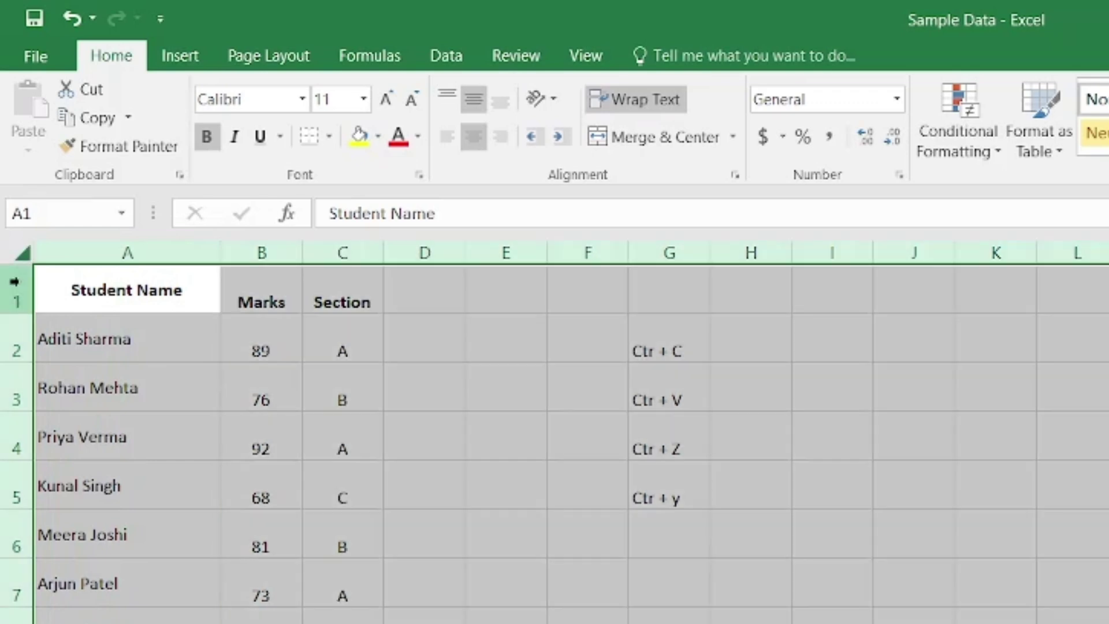
pyautogui.doubleClick(17, 314)
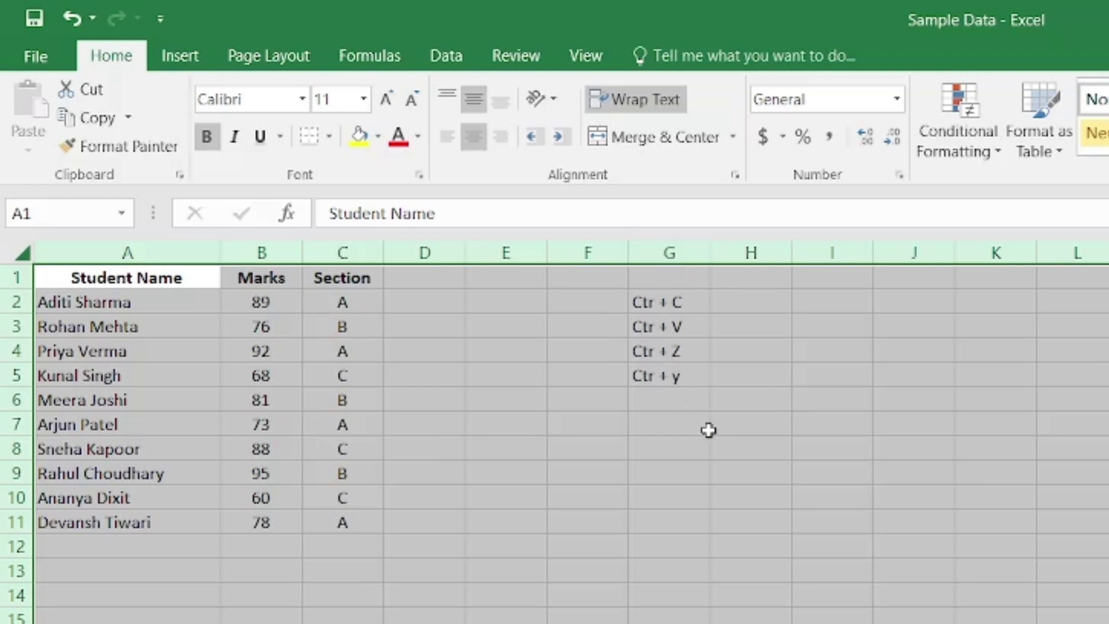
# Step: Enter the shortcut descriptions "Copy" in cell H2 and "Paste" in cell H3
pyautogui.click(751, 301)
pyautogui.write('Copy')
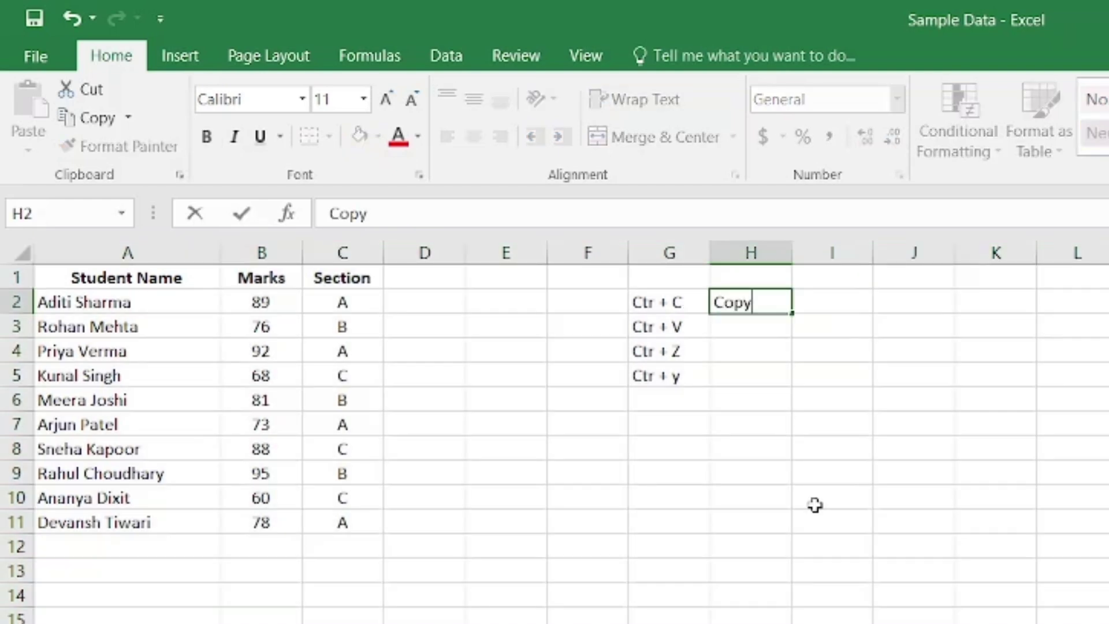
pyautogui.press('Return')
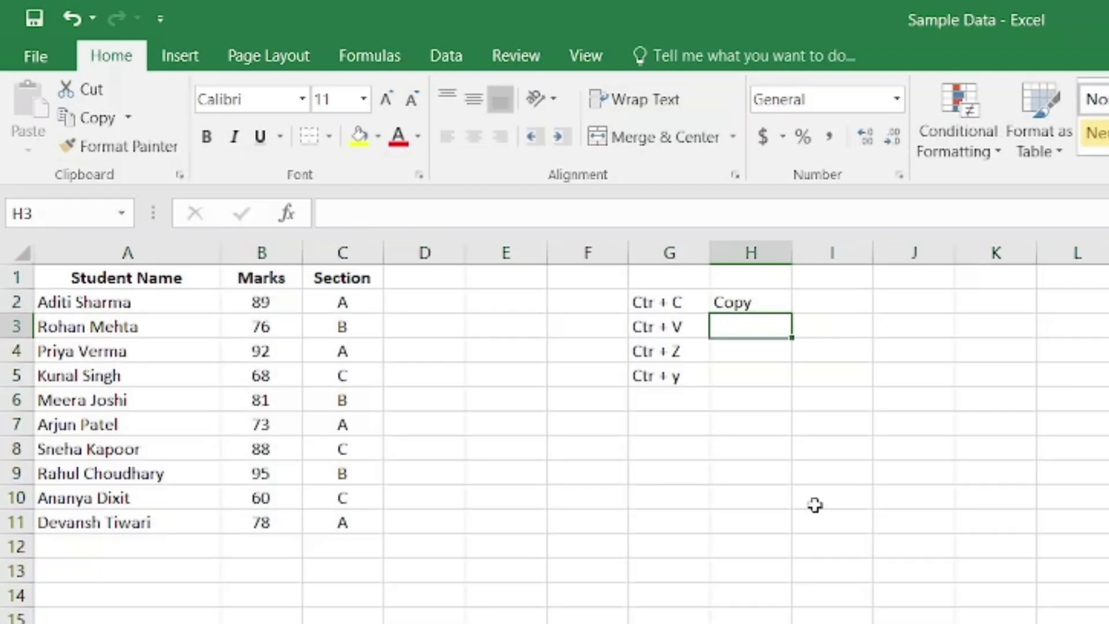
pyautogui.write('Paste')
pyautogui.press('Return')
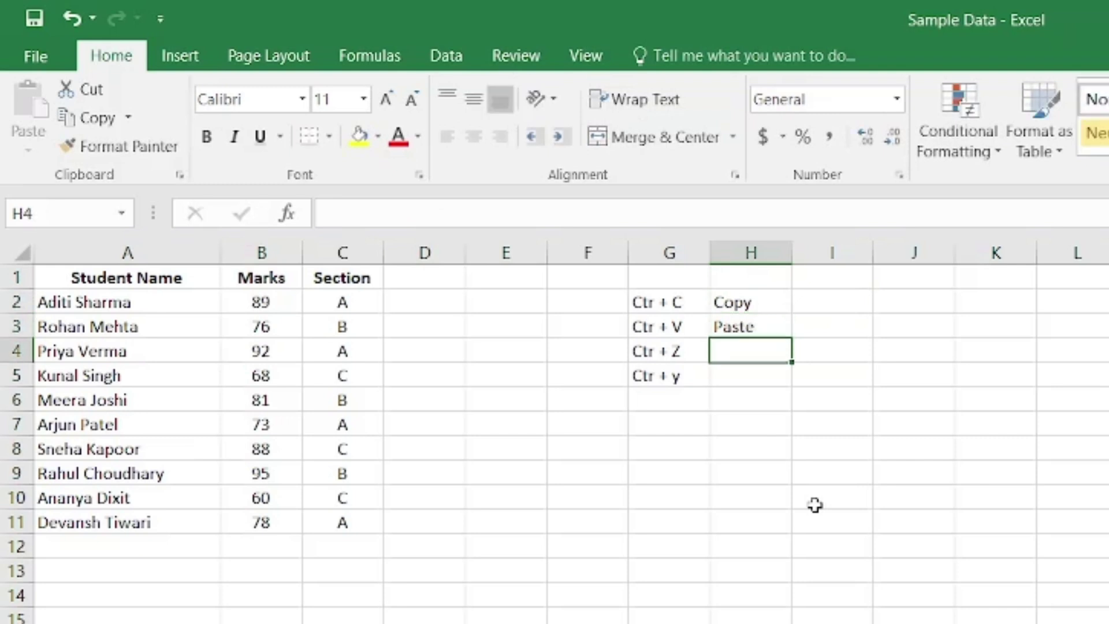
# Step: Enter the shortcut descriptions "Undo" in cell H4 and "Redo" in cell H5
pyautogui.write('Undo')
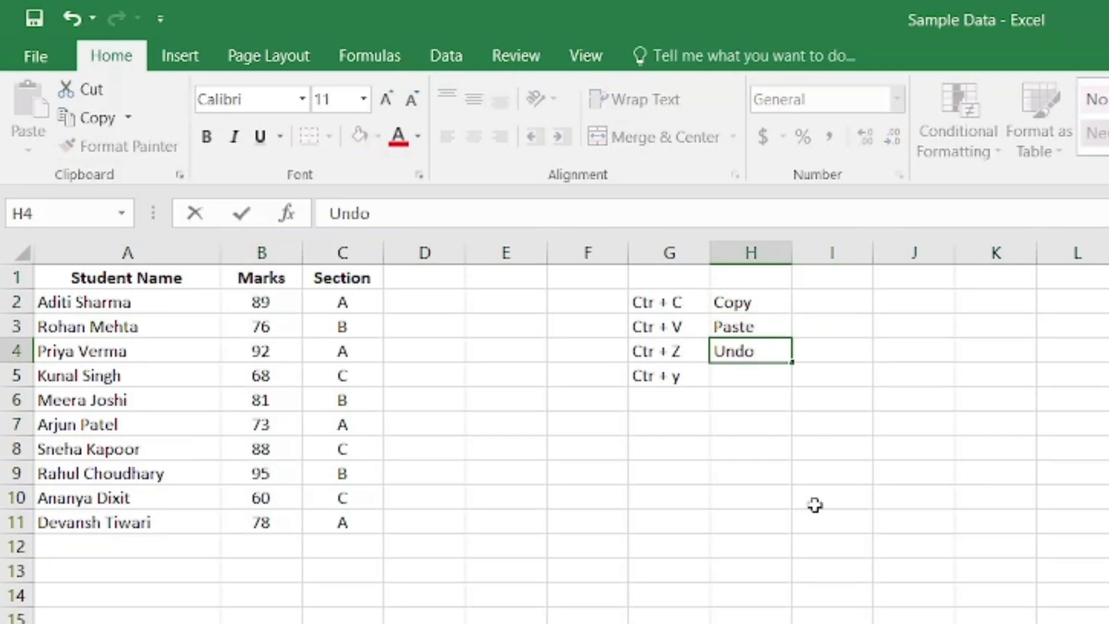
pyautogui.press('Return')
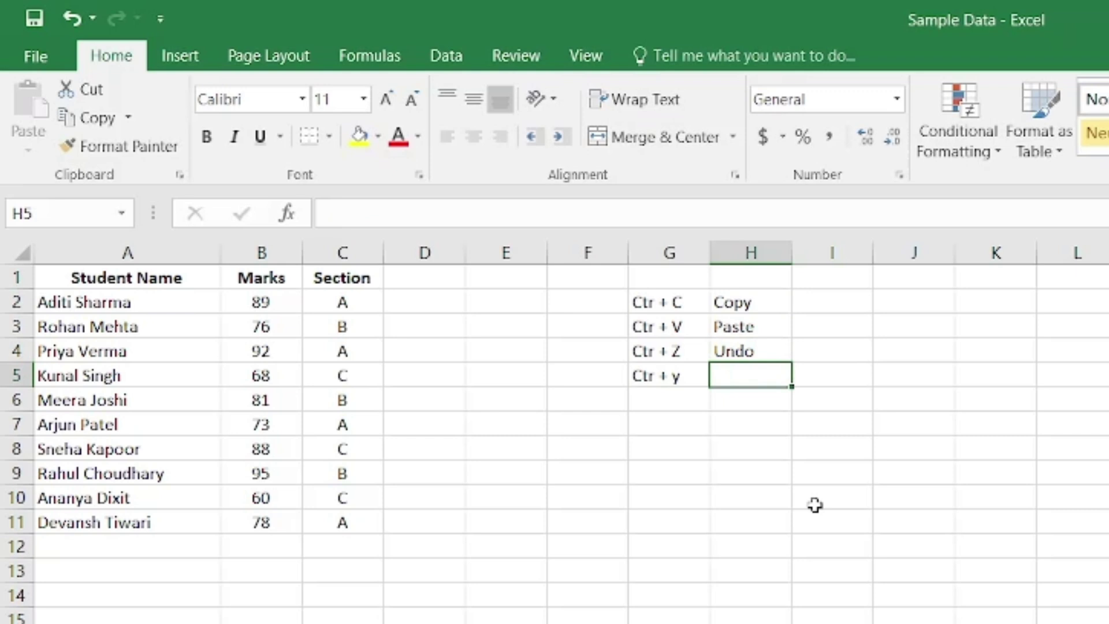
pyautogui.write('Redo')
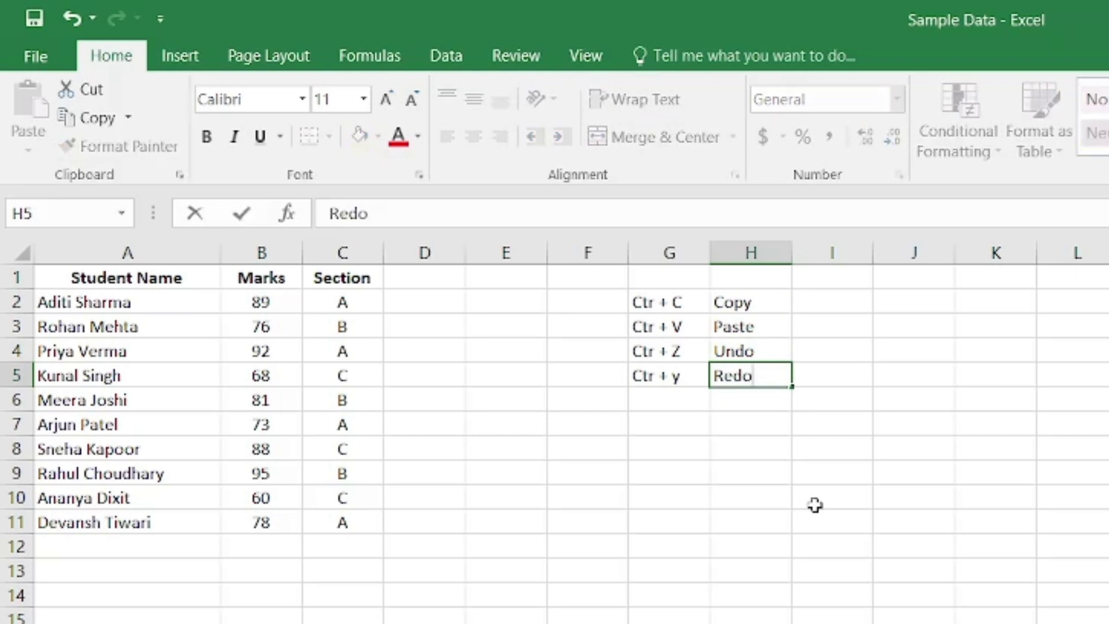
pyautogui.press('Return')
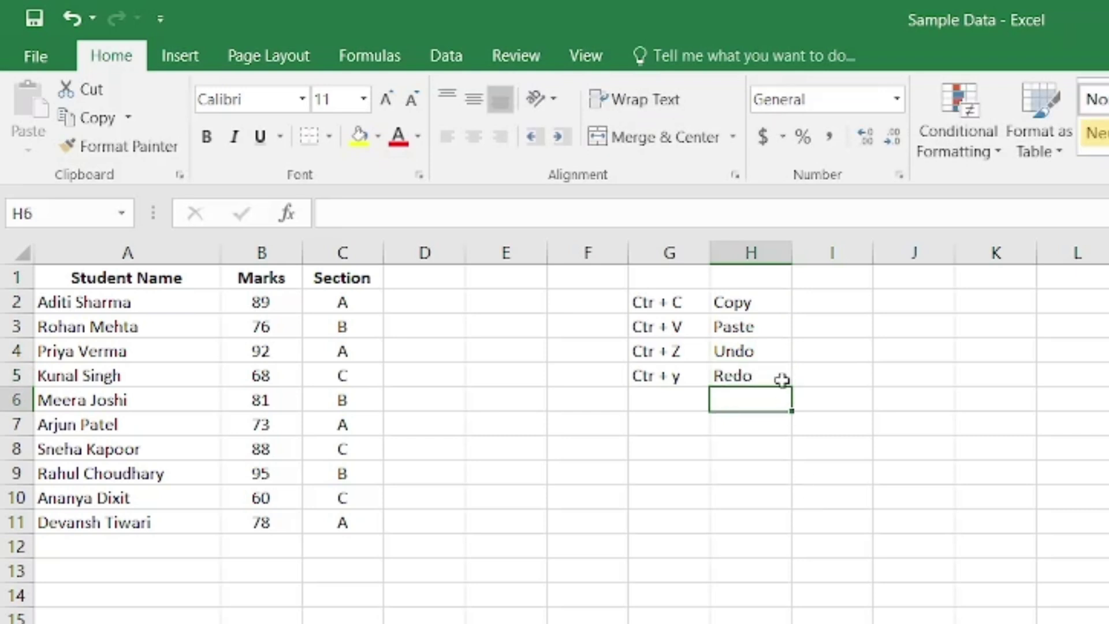
pyautogui.click(758, 351)
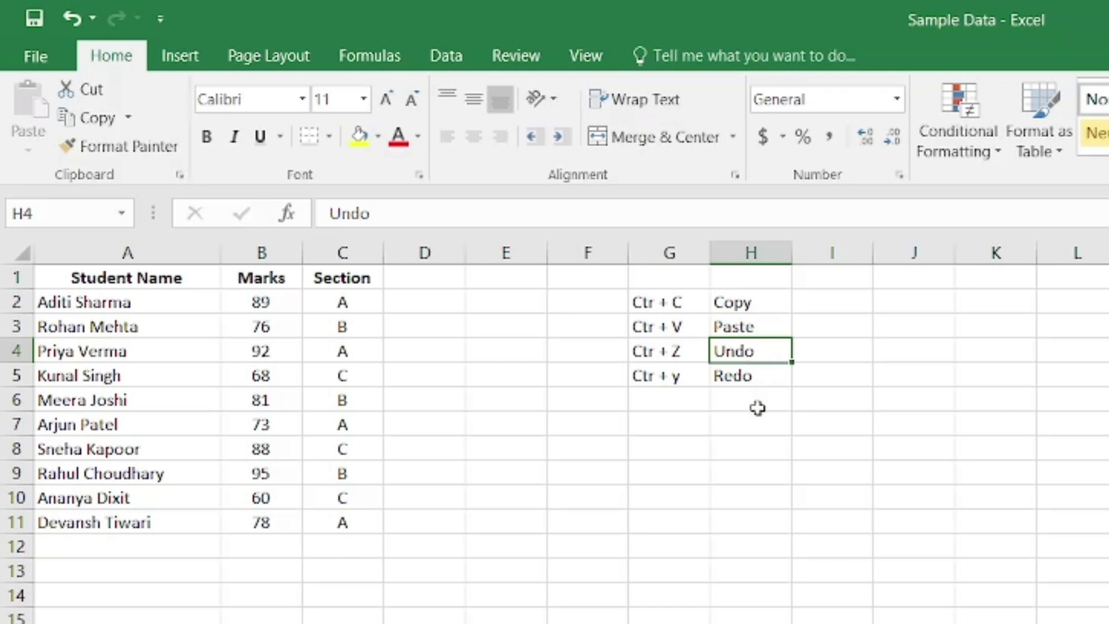
pyautogui.click(756, 376)
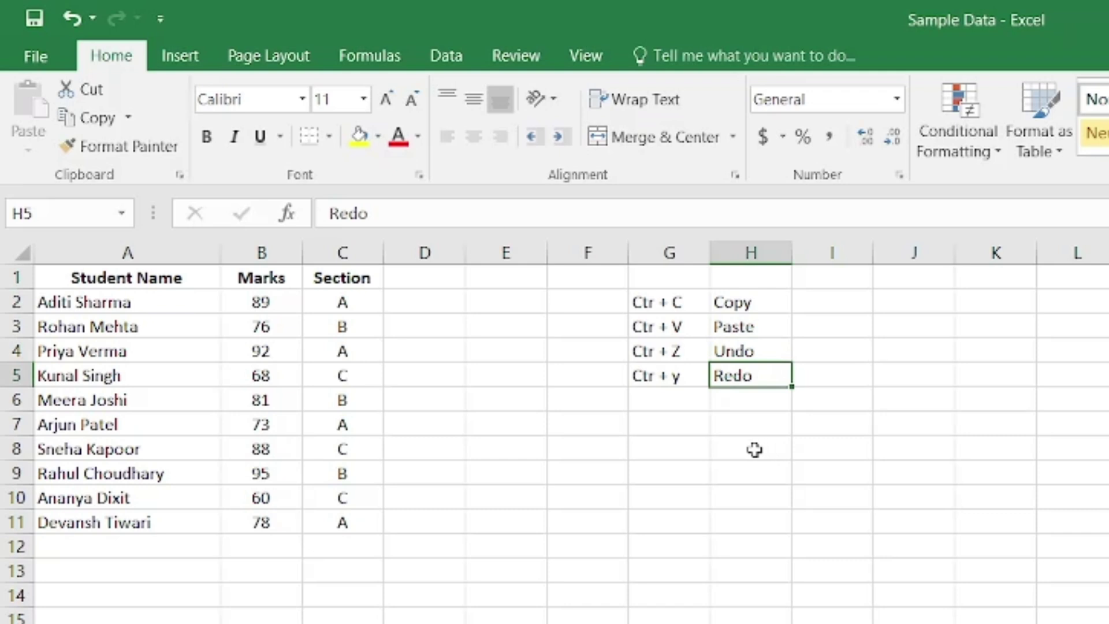
# Step: Clear the shortcut list from the range G2:H6
pyautogui.moveTo(658, 301); pyautogui.dragTo(745, 403)
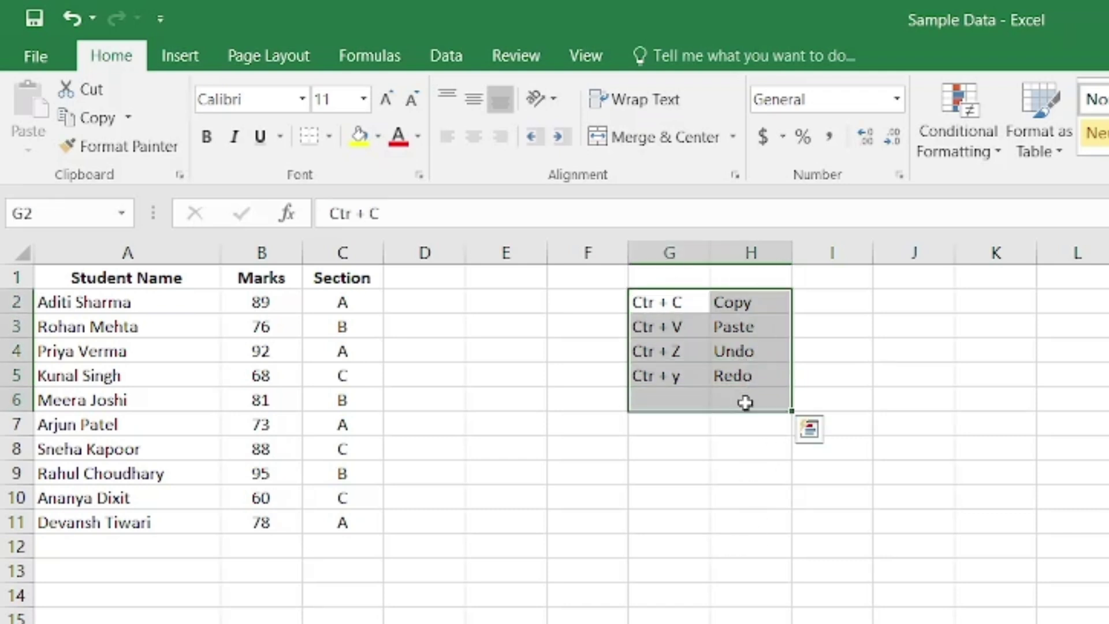
pyautogui.press('Delete')
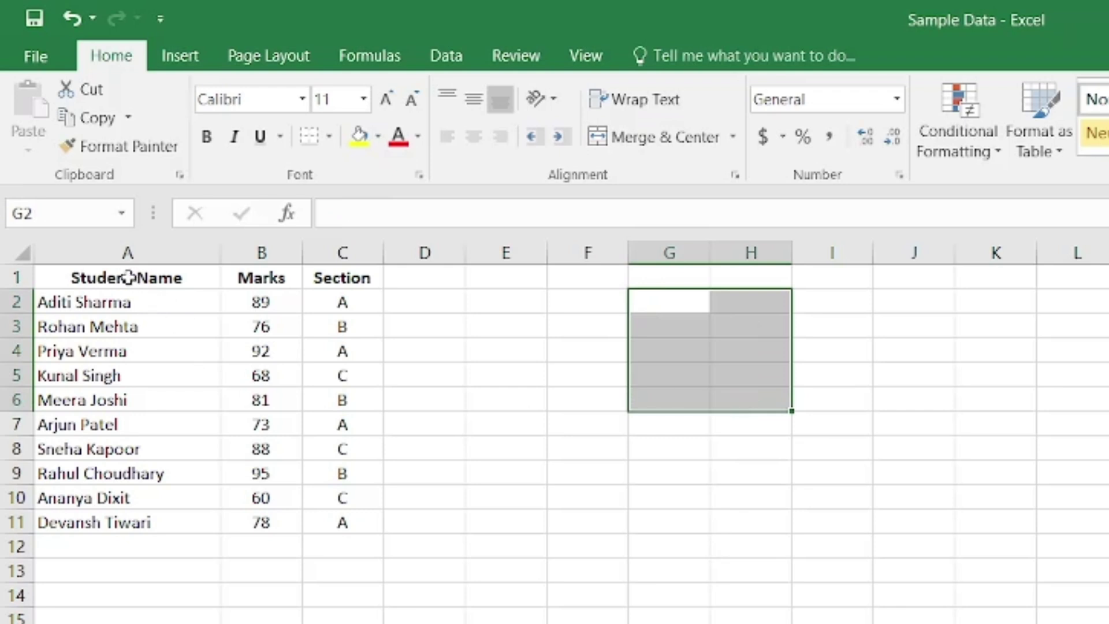
pyautogui.moveTo(129, 278); pyautogui.dragTo(347, 522)
pyautogui.click(362, 612)
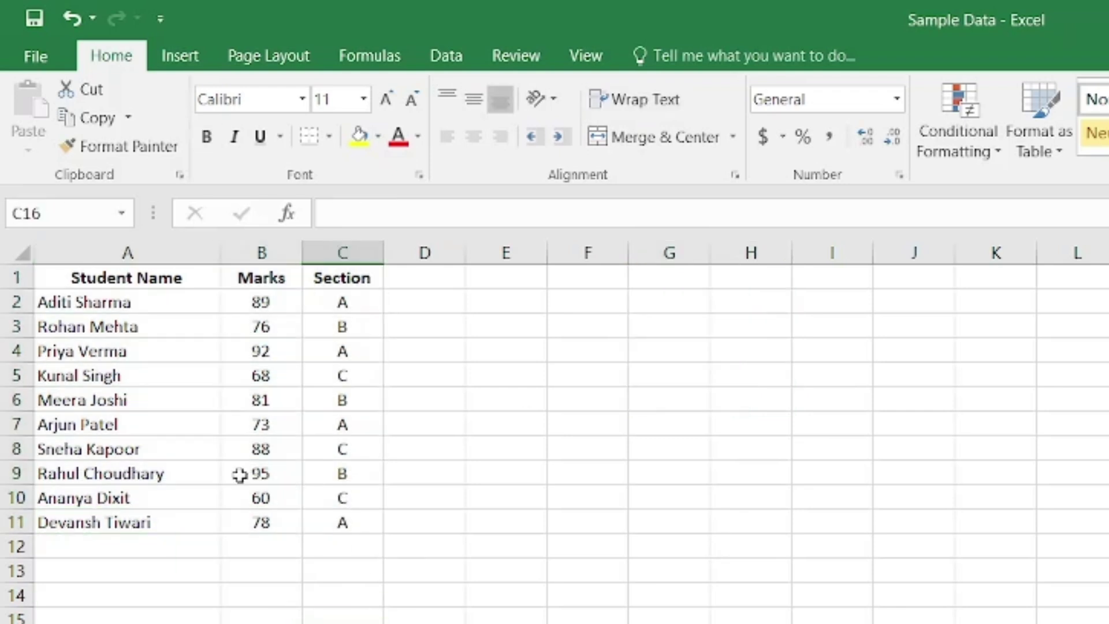
# Step: Review the table's structure by selecting column A, the student names in A2:A11, row 1, and the Marks and Section header cells
pyautogui.click(138, 254)
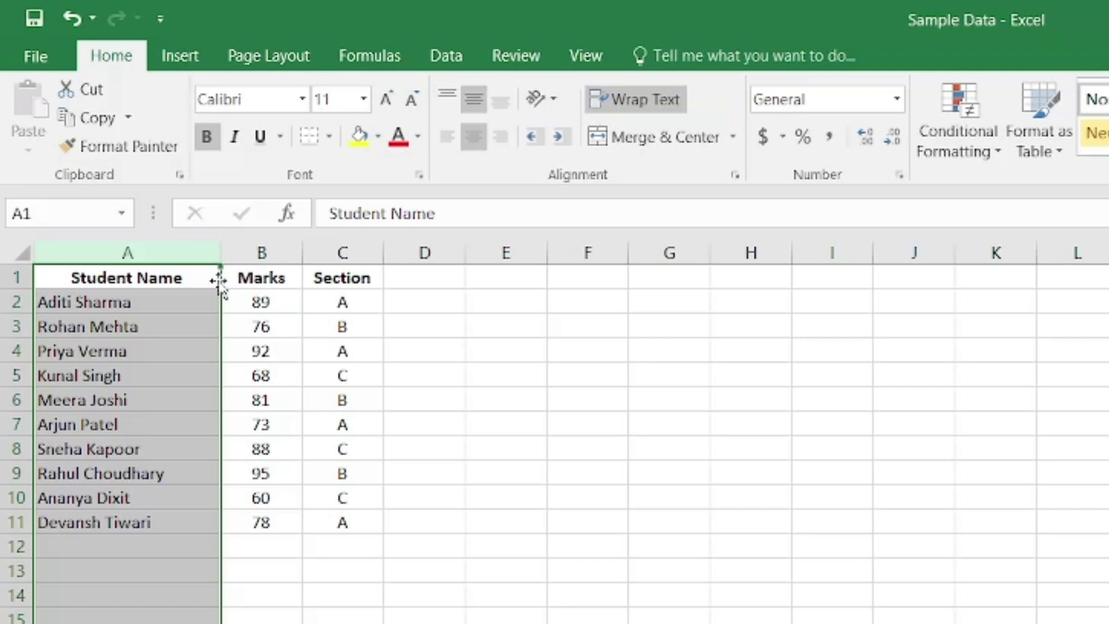
pyautogui.moveTo(151, 280); pyautogui.dragTo(191, 516)
pyautogui.moveTo(123, 304); pyautogui.dragTo(133, 523)
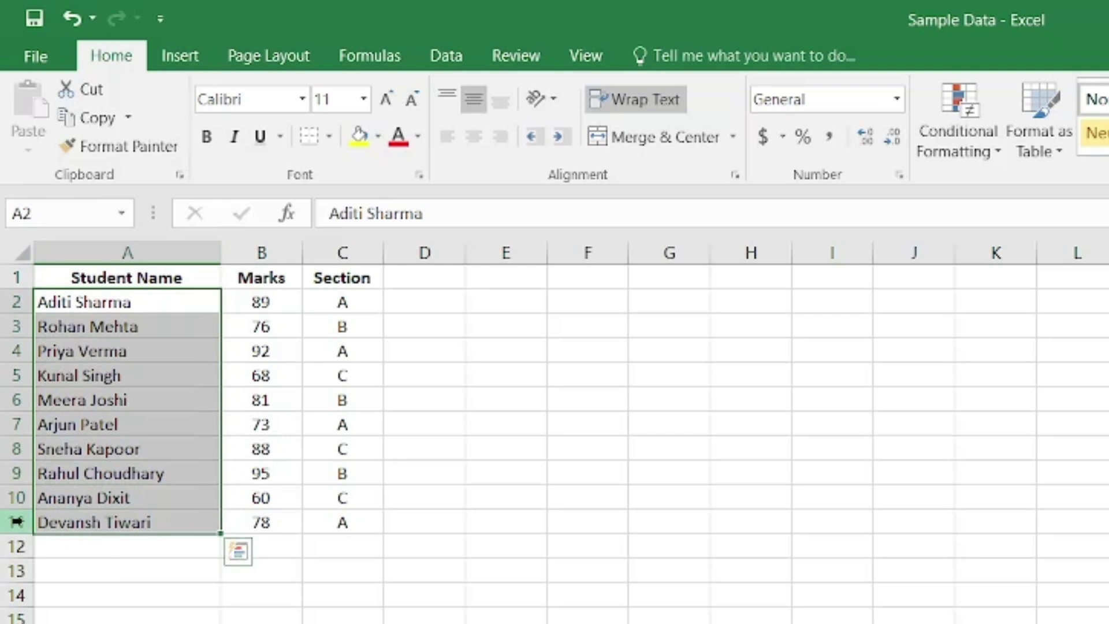
pyautogui.click(15, 278)
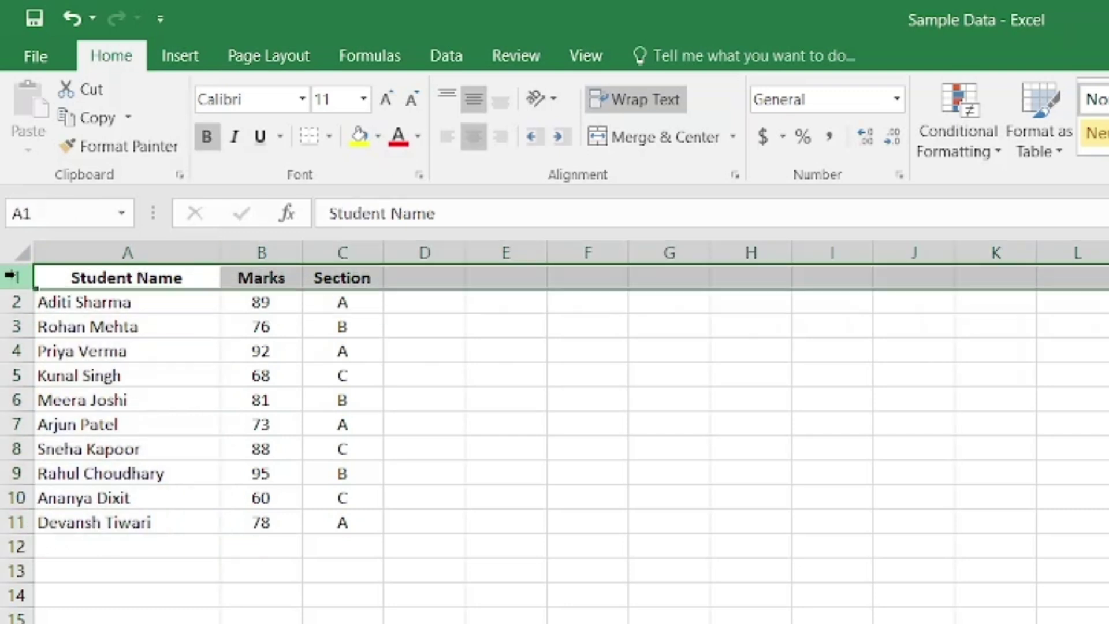
pyautogui.click(260, 277)
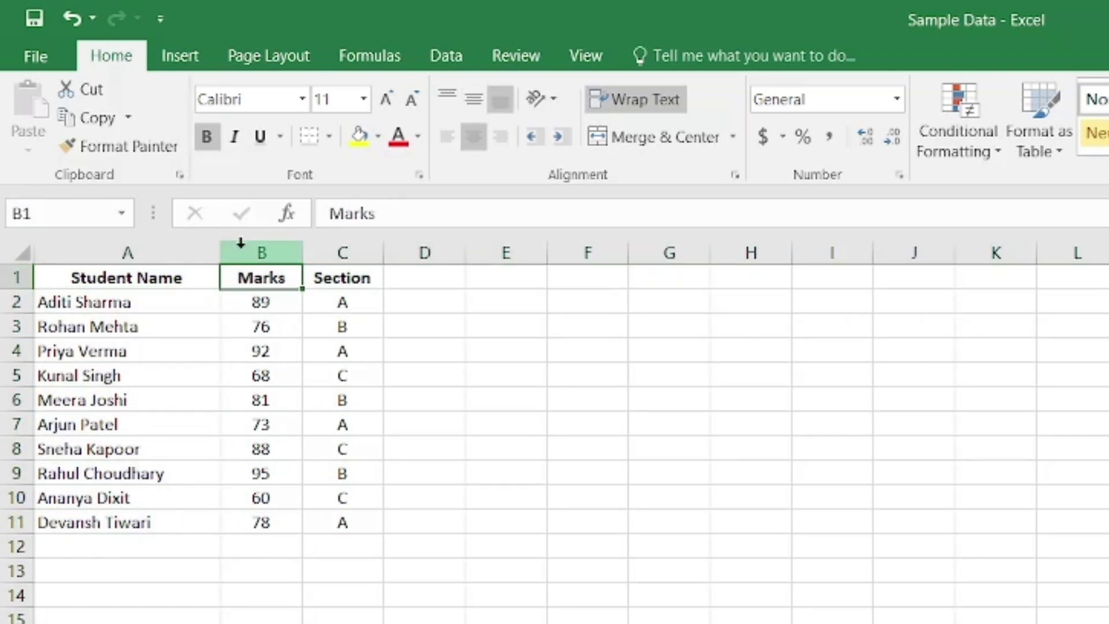
pyautogui.click(335, 288)
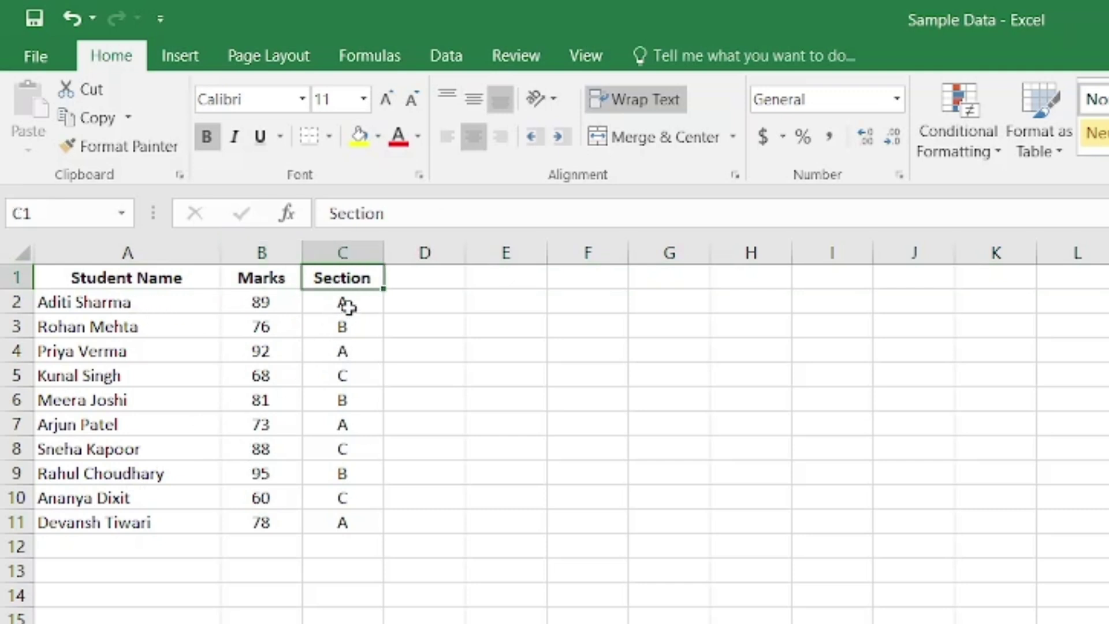
pyautogui.click(368, 504)
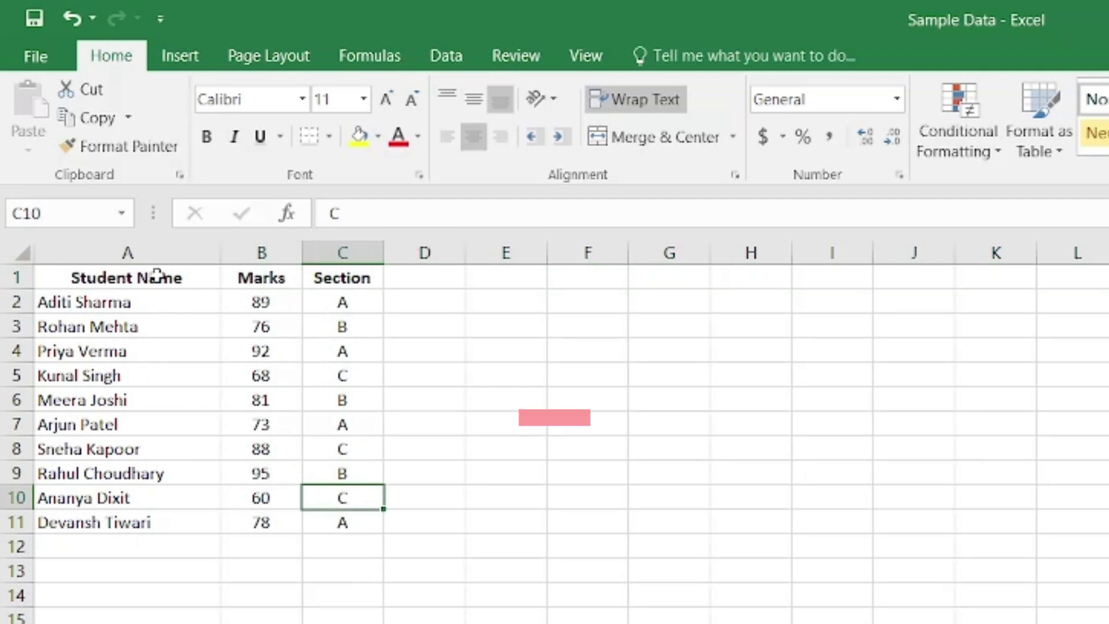
# Step: Apply All Borders to the student table in A1:C11
pyautogui.moveTo(157, 276); pyautogui.dragTo(337, 516)
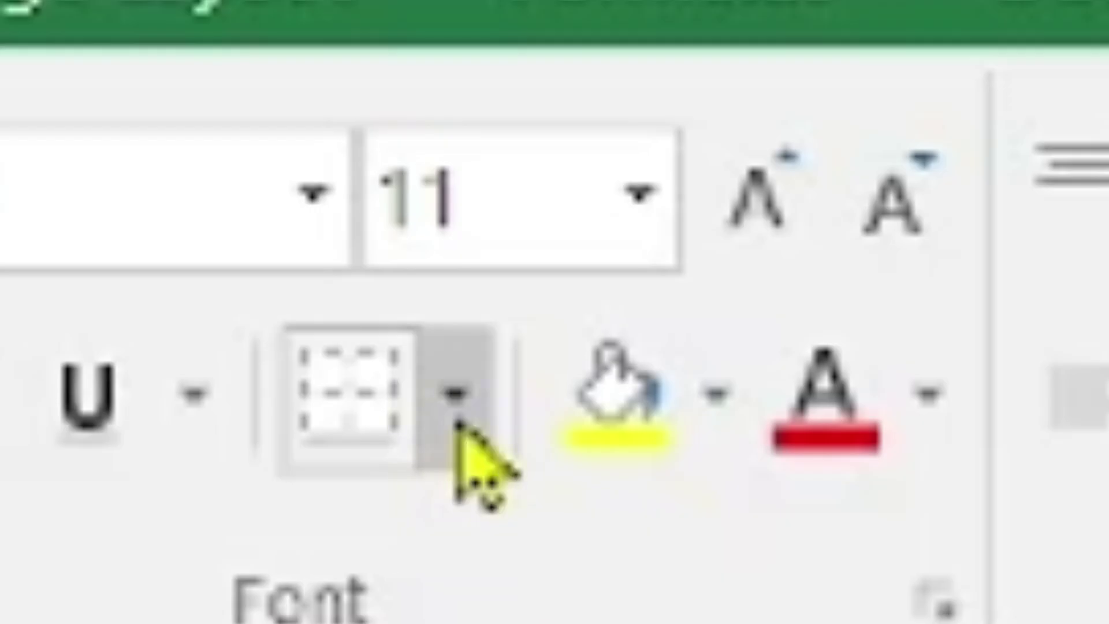
pyautogui.click(458, 424)
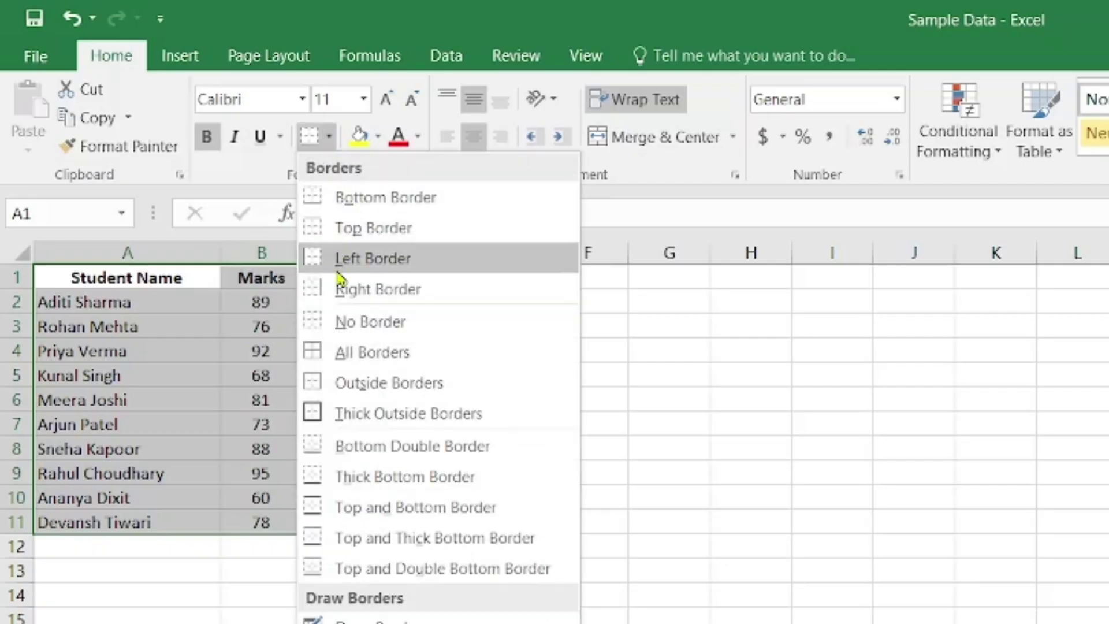
pyautogui.click(370, 358)
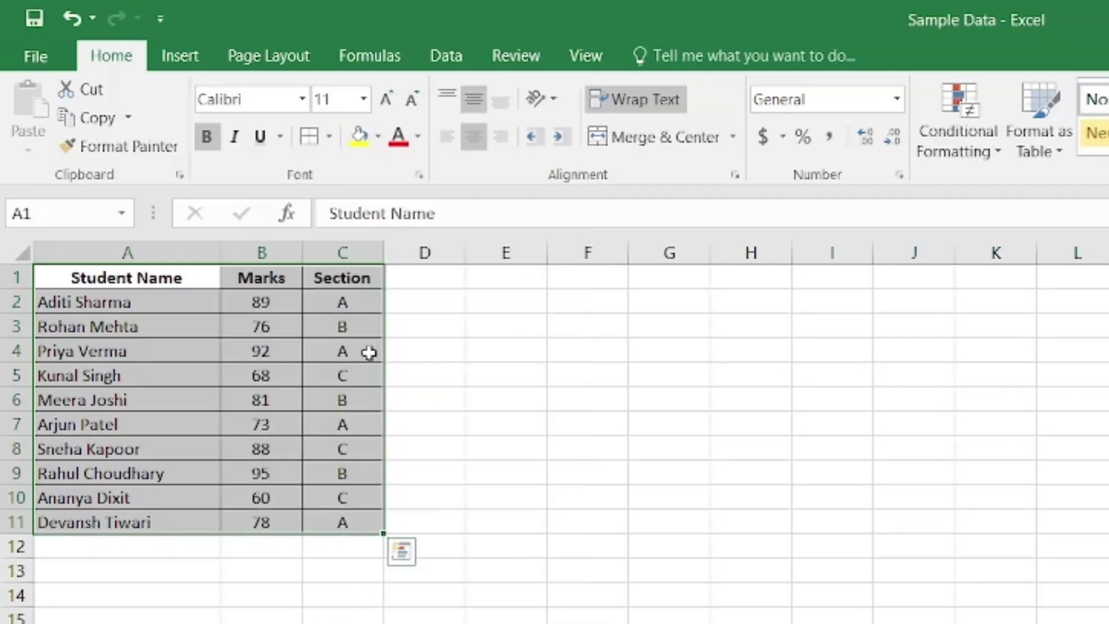
pyautogui.click(297, 566)
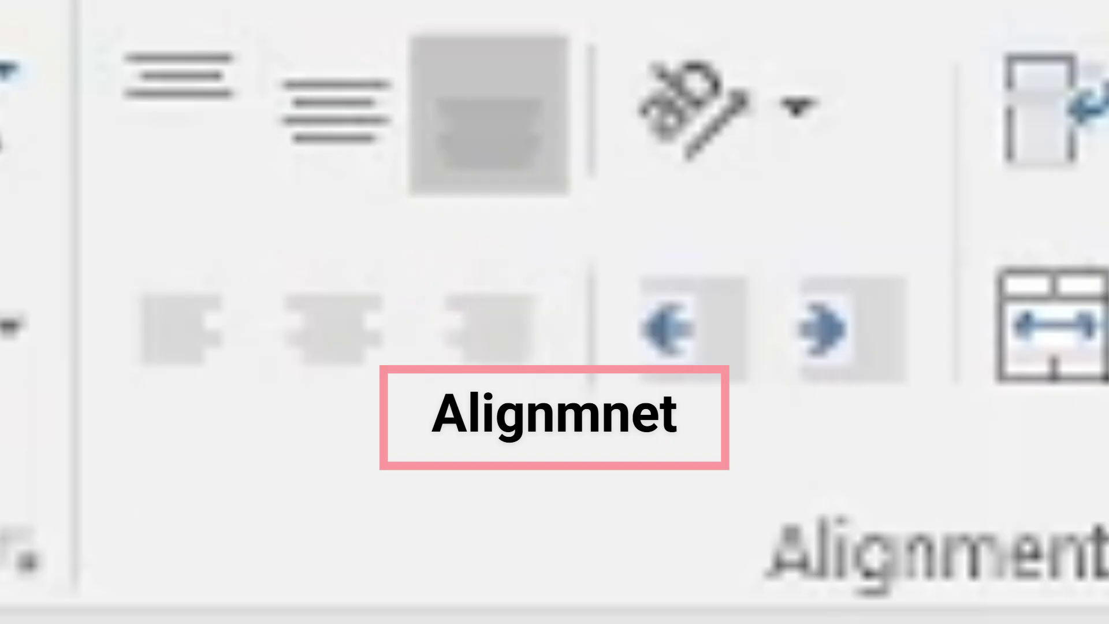
# Step: Apply middle and finally top vertical alignment to the student table in A1:C11
pyautogui.moveTo(116, 278); pyautogui.dragTo(354, 512)
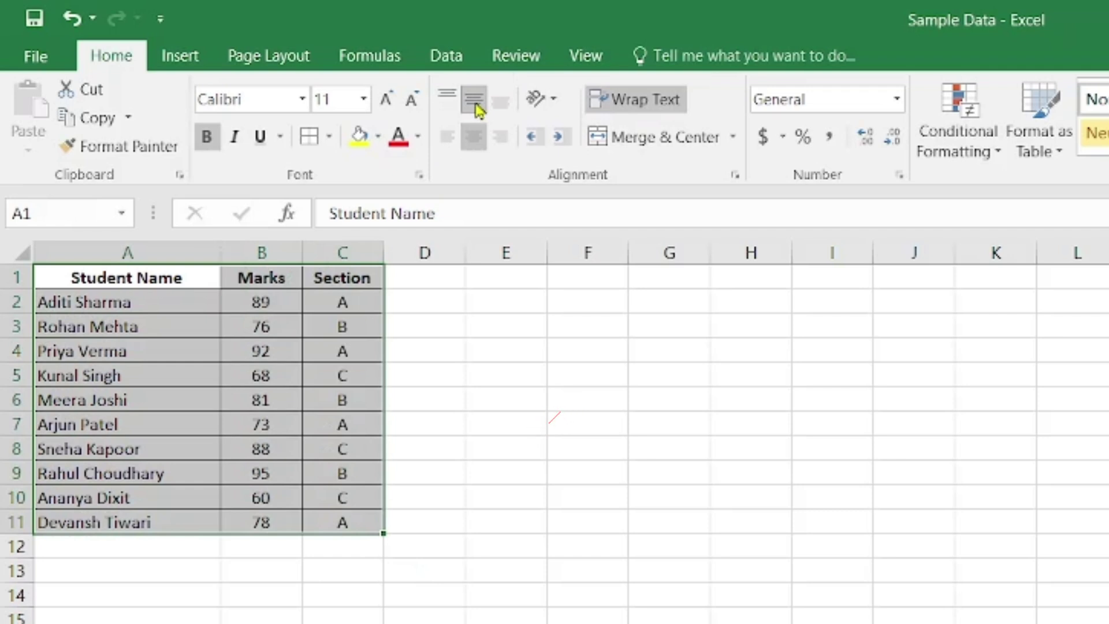
pyautogui.click(476, 108)
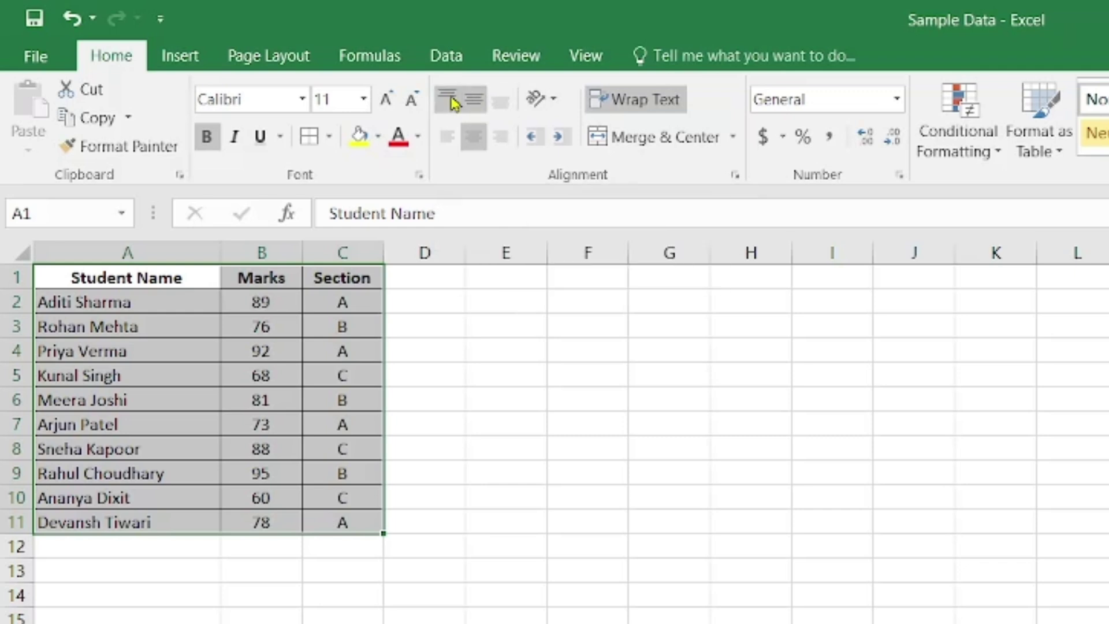
pyautogui.click(448, 100)
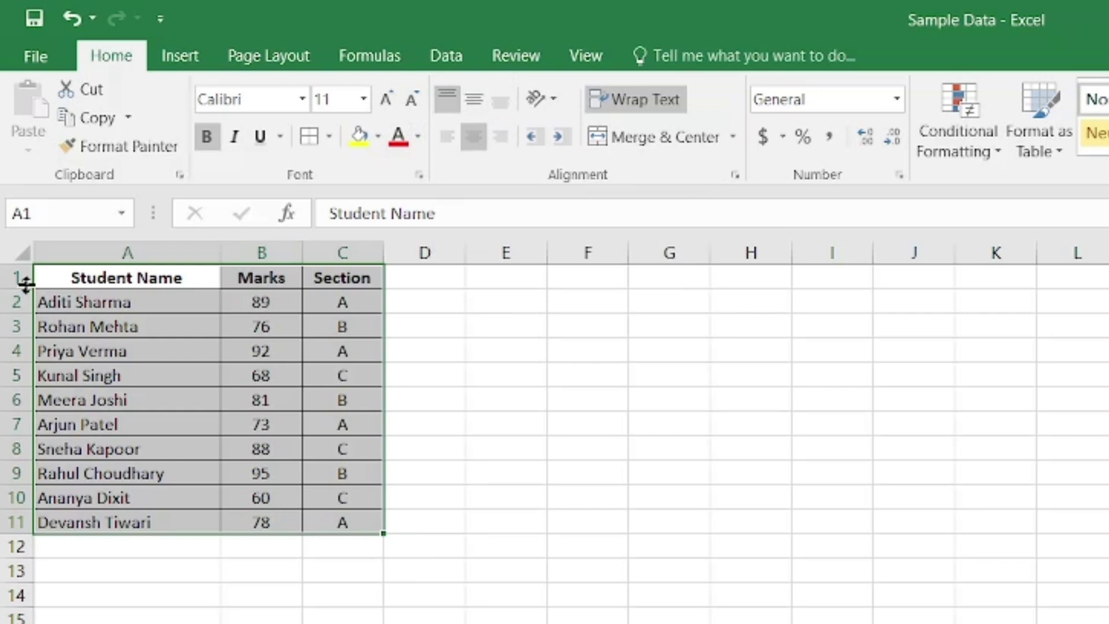
# Step: Increase the height of all rows and try bottom vertical alignment on all cells before setting it to middle
pyautogui.click(30, 253)
pyautogui.moveTo(21, 289); pyautogui.dragTo(22, 318)
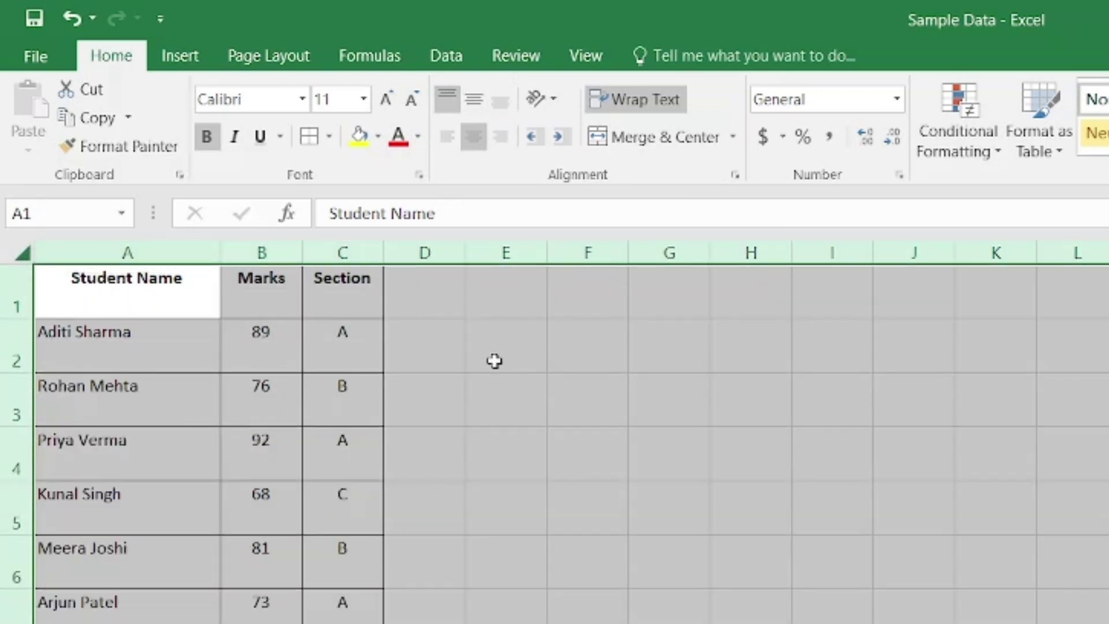
pyautogui.click(493, 107)
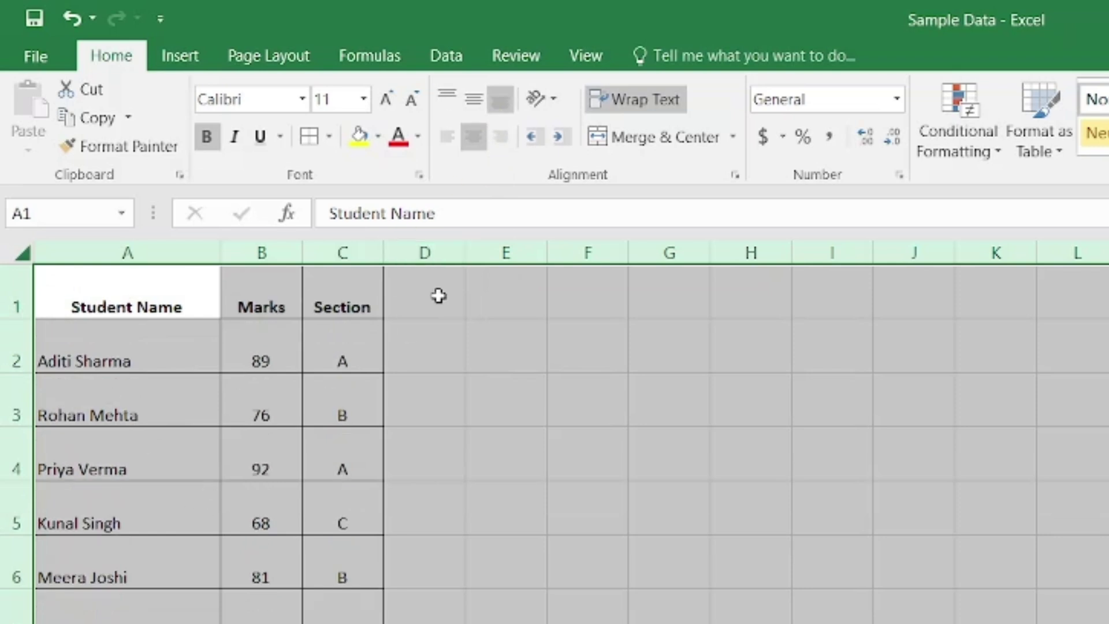
pyautogui.click(469, 113)
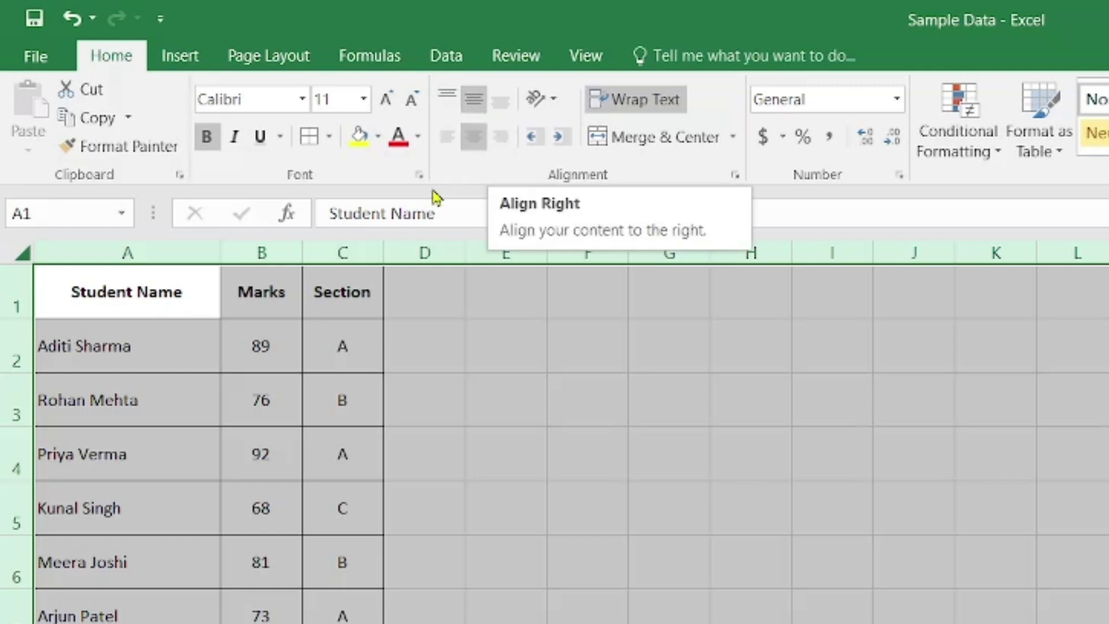
# Step: Try left, centre and right horizontal alignment on all cells and finish with centre alignment
pyautogui.click(447, 145)
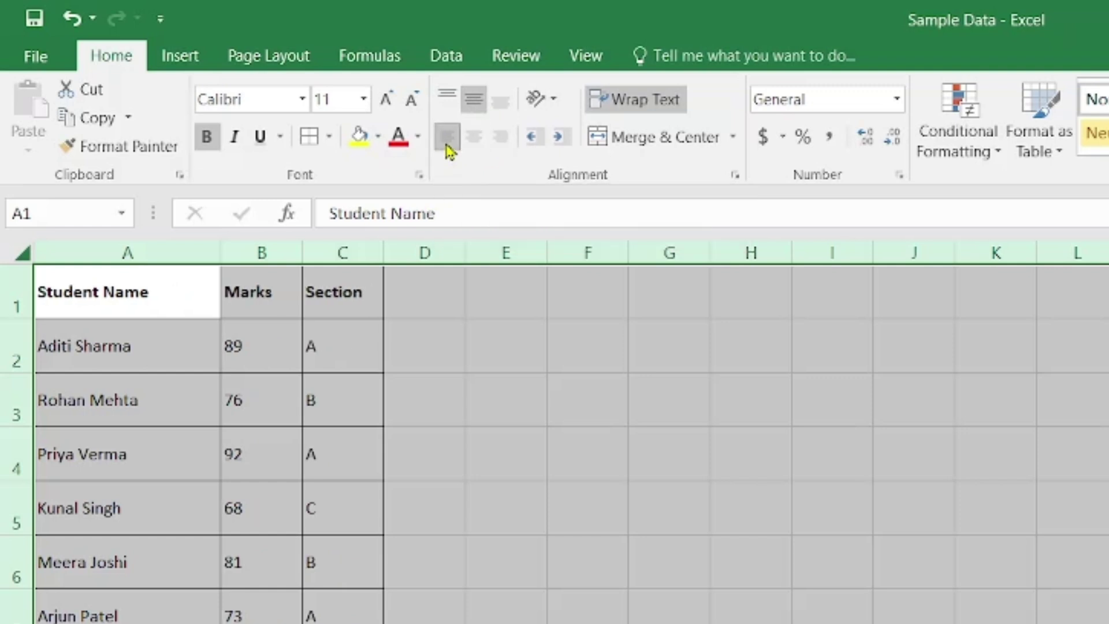
pyautogui.click(472, 147)
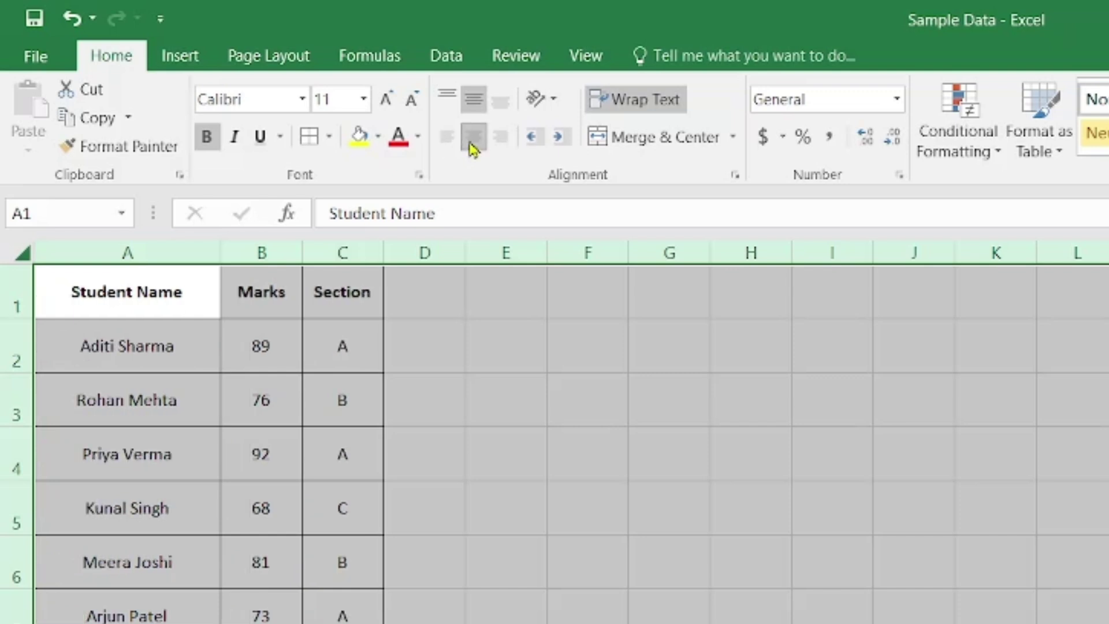
pyautogui.click(500, 144)
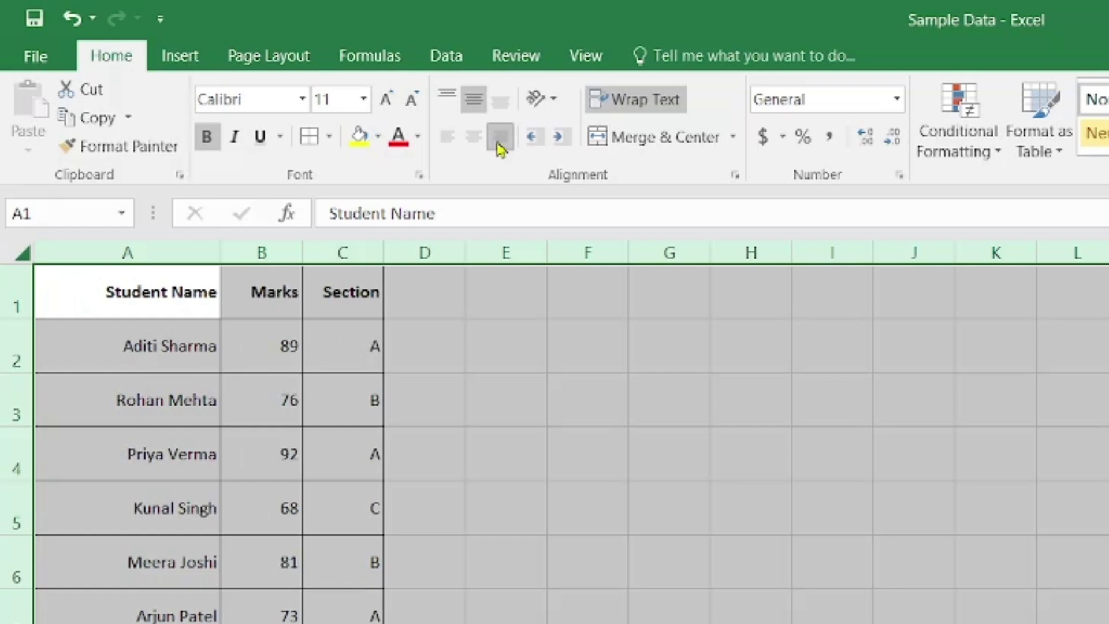
pyautogui.click(469, 148)
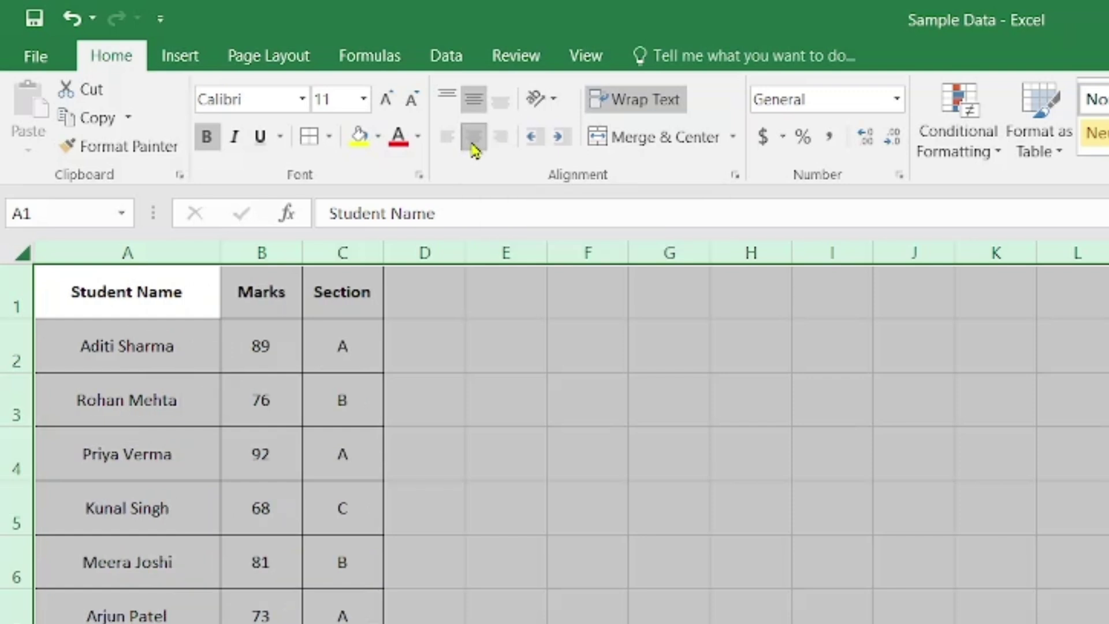
# Step: Left-align column A and centre the header cells A1:C1
pyautogui.click(148, 254)
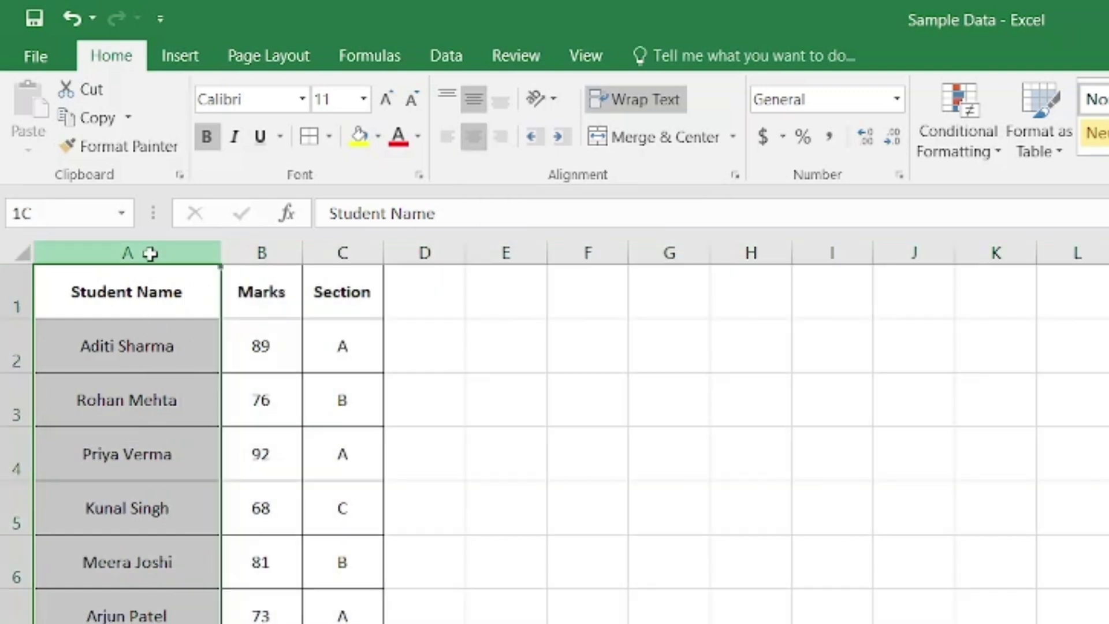
pyautogui.click(452, 145)
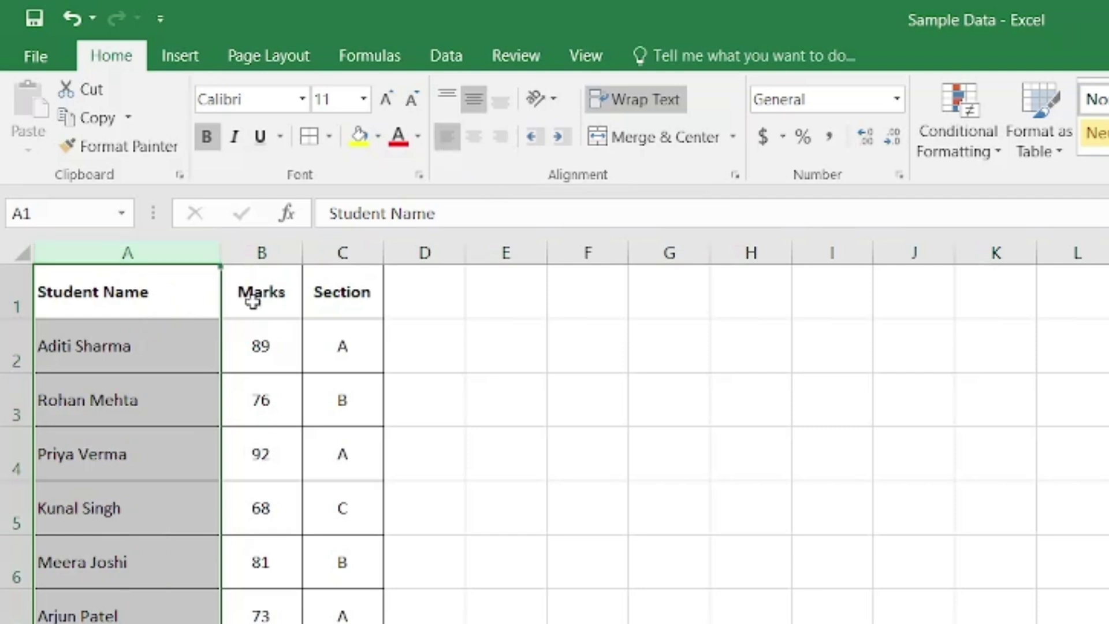
pyautogui.moveTo(92, 297); pyautogui.dragTo(344, 274)
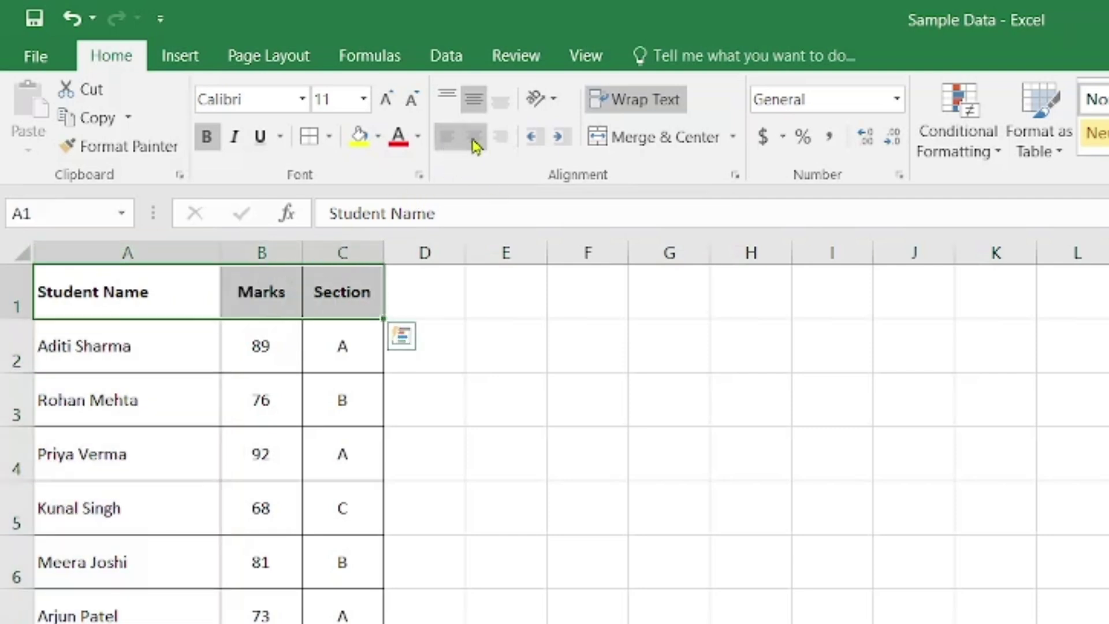
pyautogui.click(473, 139)
pyautogui.click(254, 486)
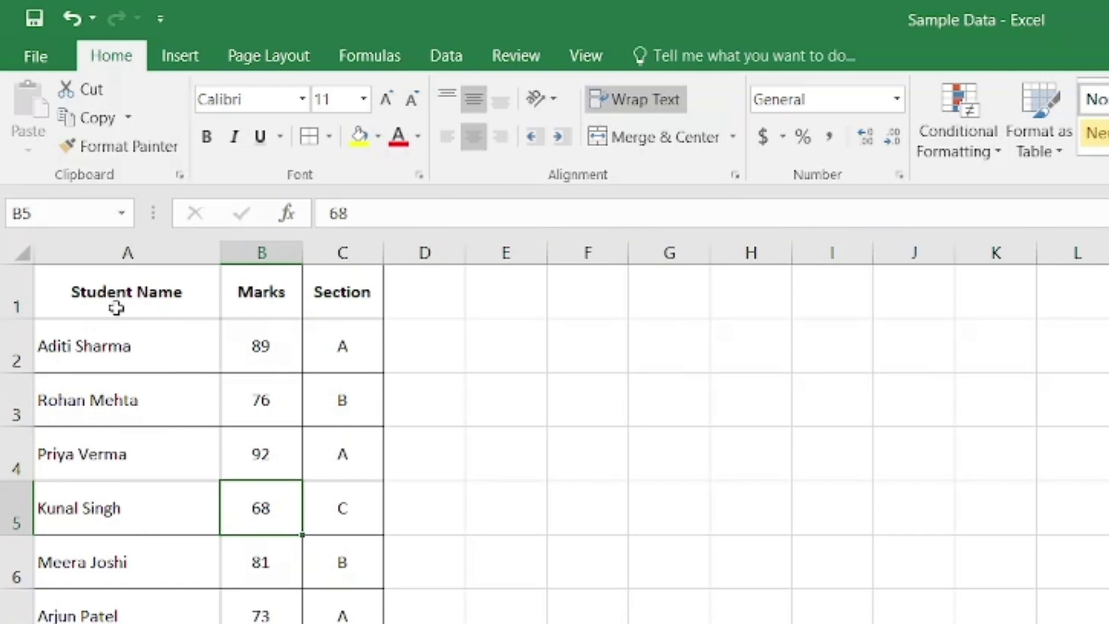
# Step: Autofit the height of all rows and select the student table in A1:C11
pyautogui.click(21, 254)
pyautogui.doubleClick(13, 317)
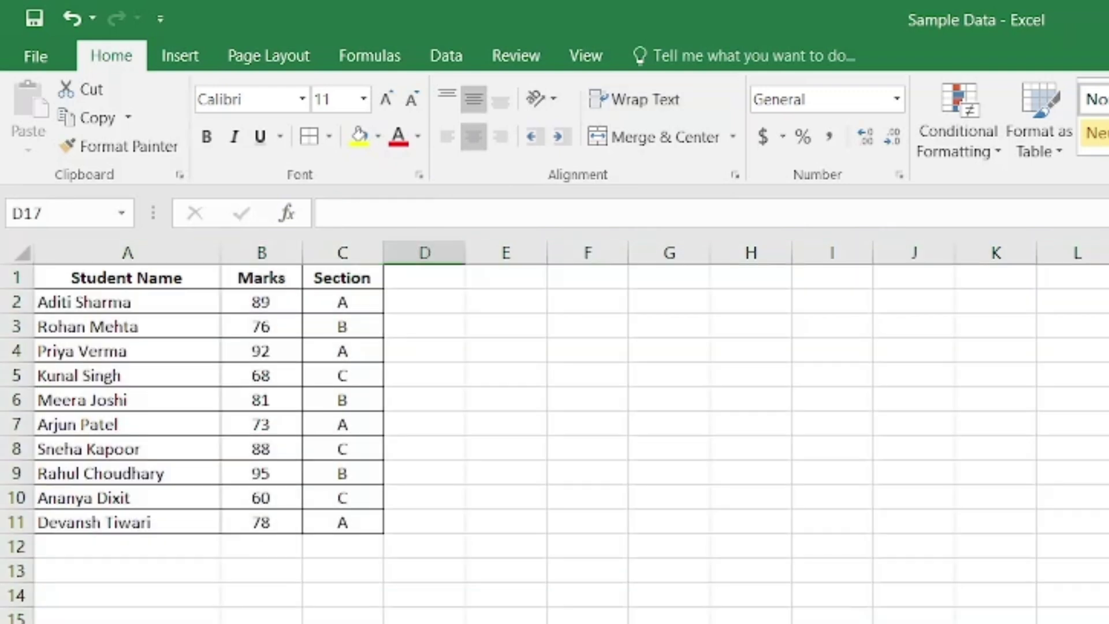
pyautogui.click(156, 277)
pyautogui.moveTo(218, 278); pyautogui.dragTo(359, 520)
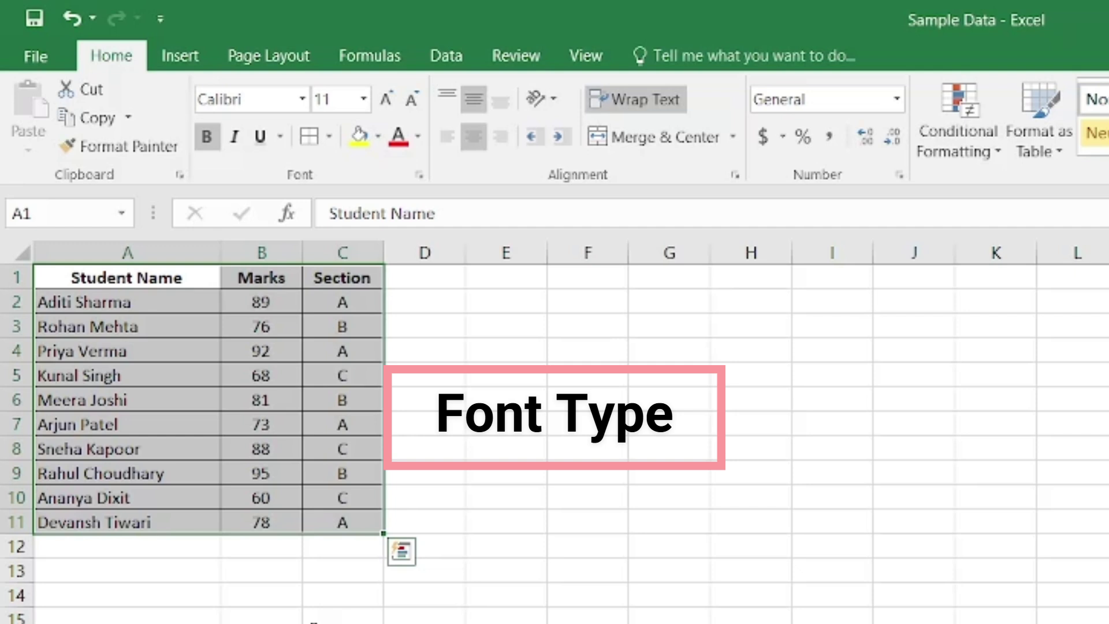
# Step: Try the Arial Black font on cell A2 and undo it
pyautogui.click(263, 617)
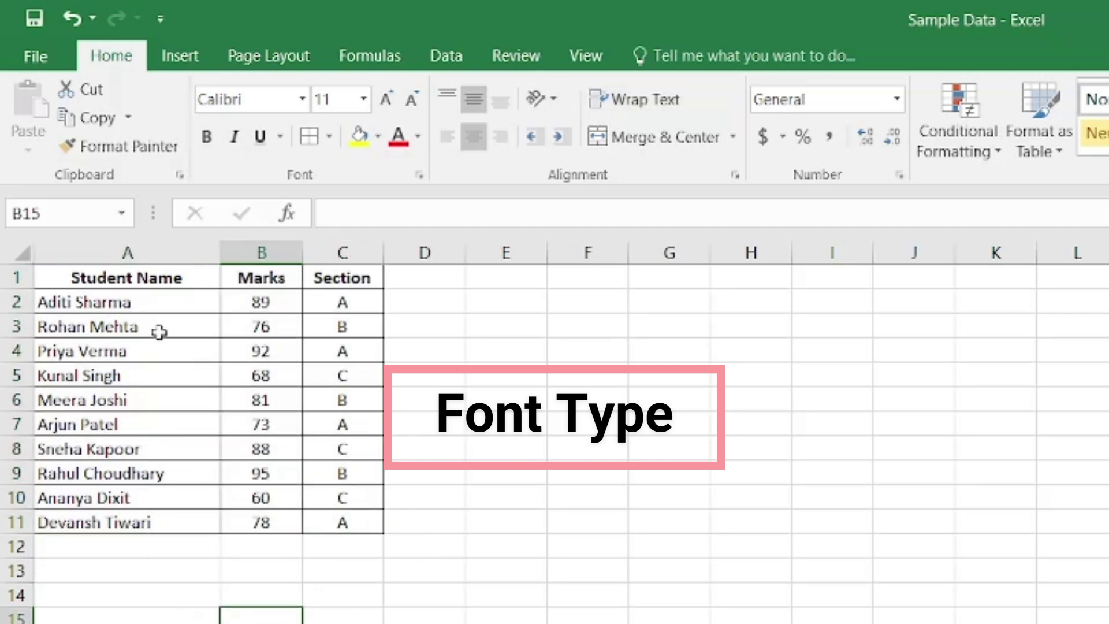
pyautogui.click(145, 302)
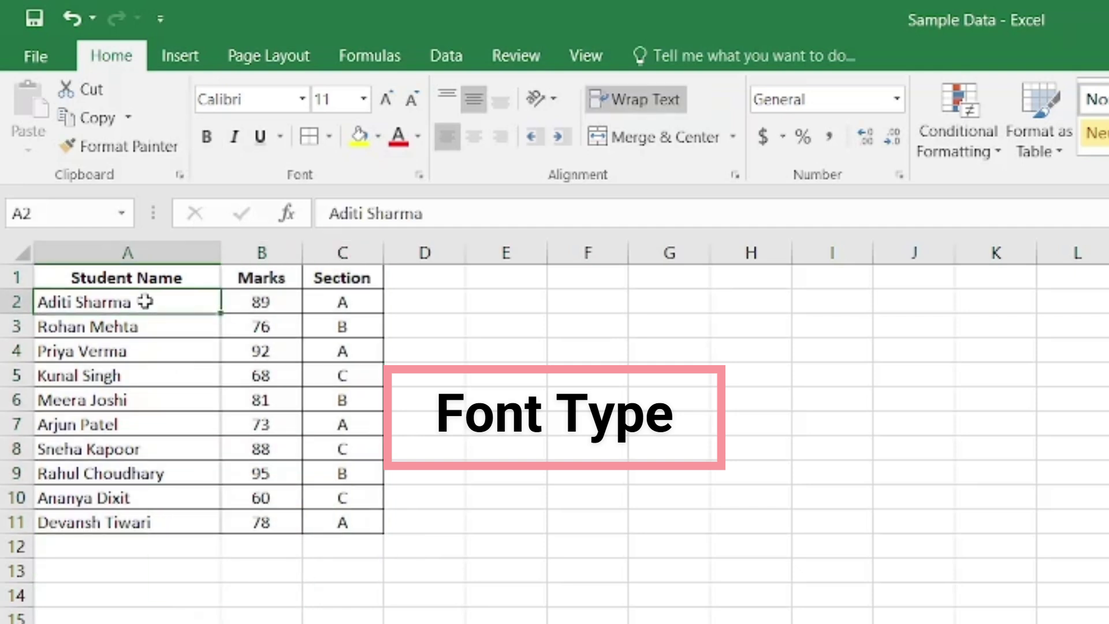
pyautogui.click(302, 101)
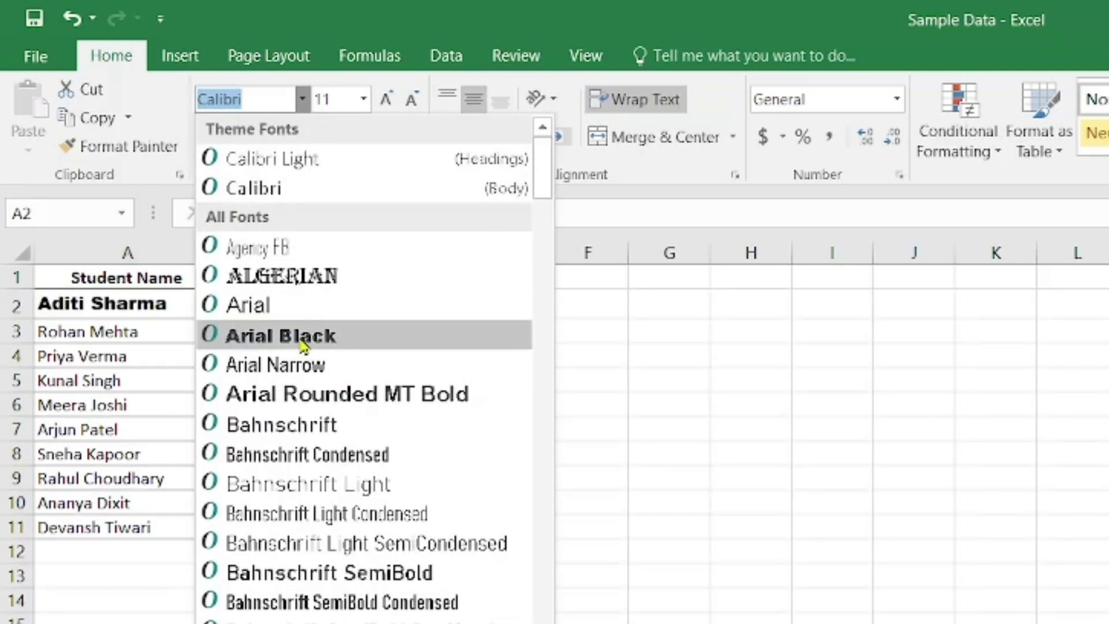
pyautogui.click(302, 345)
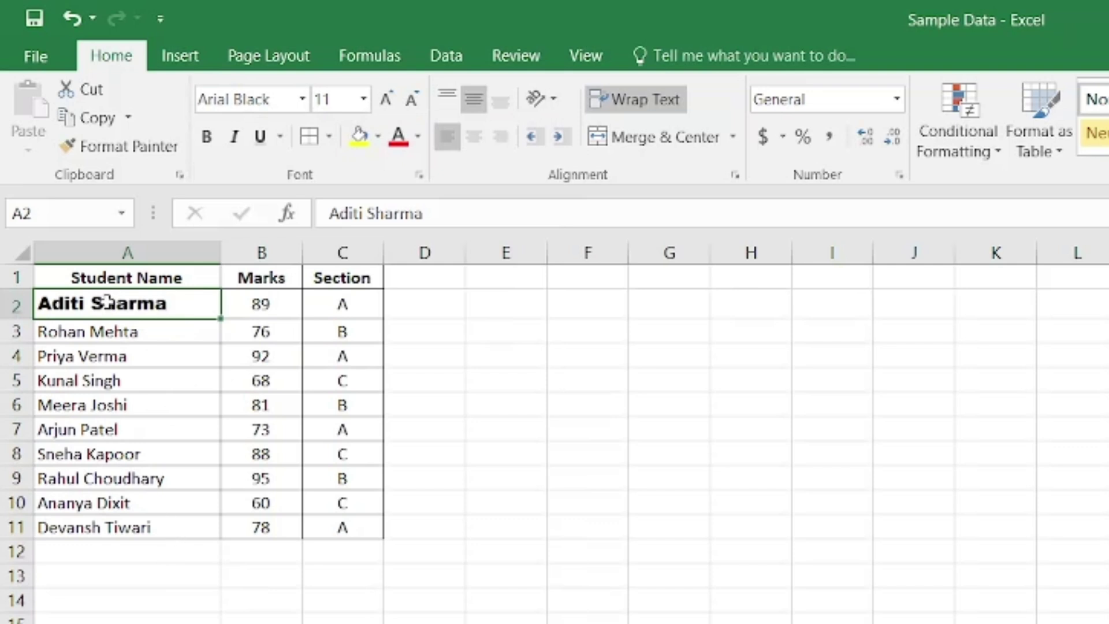
pyautogui.hotkey('ctrl', 'z')
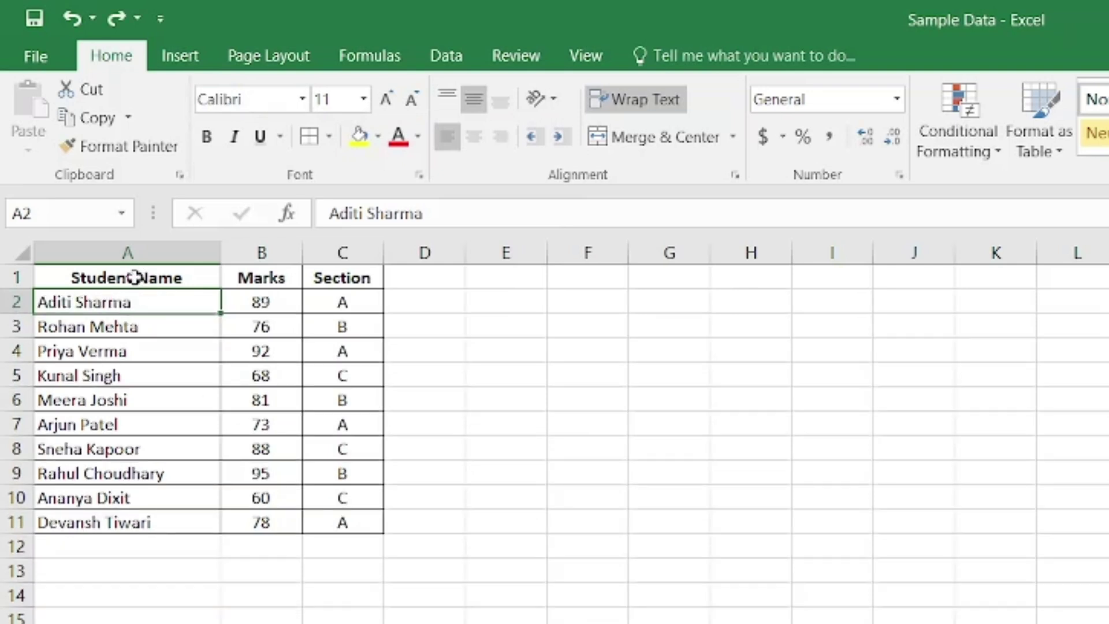
# Step: Set the font of the student table A1:C11 to Algerian and undo the arrow icon formatting on B2:C11
pyautogui.moveTo(134, 278); pyautogui.dragTo(349, 515)
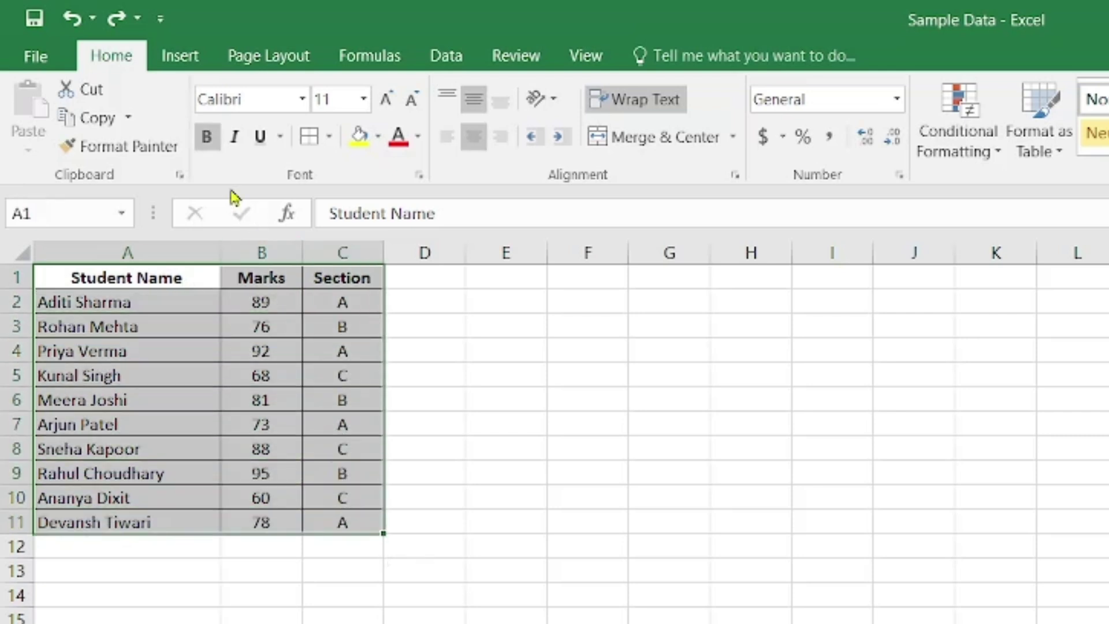
pyautogui.click(302, 99)
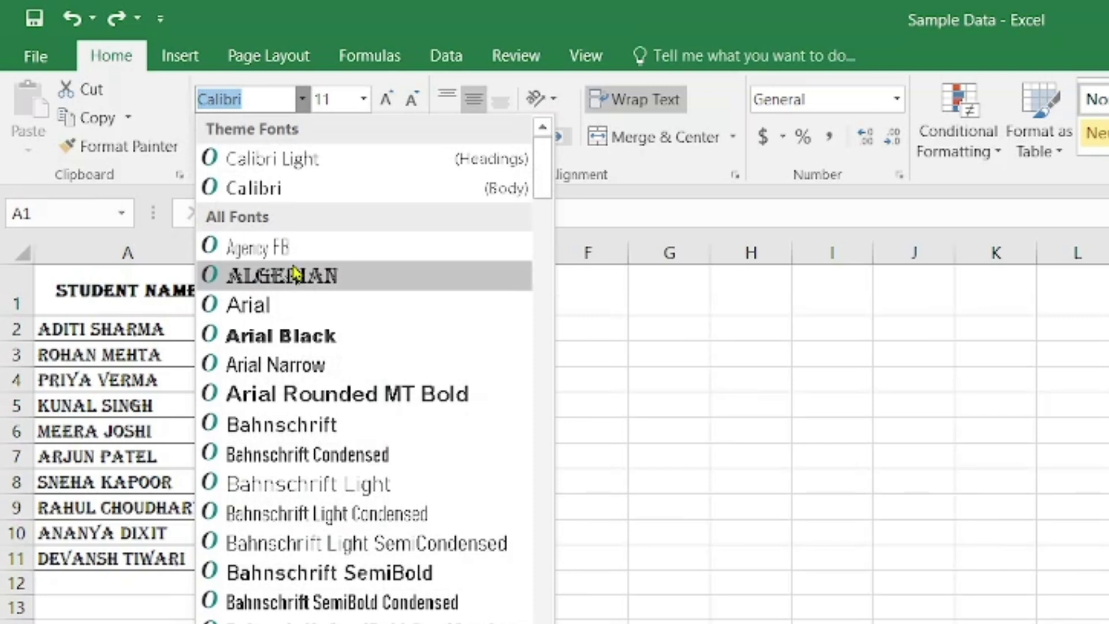
pyautogui.click(296, 273)
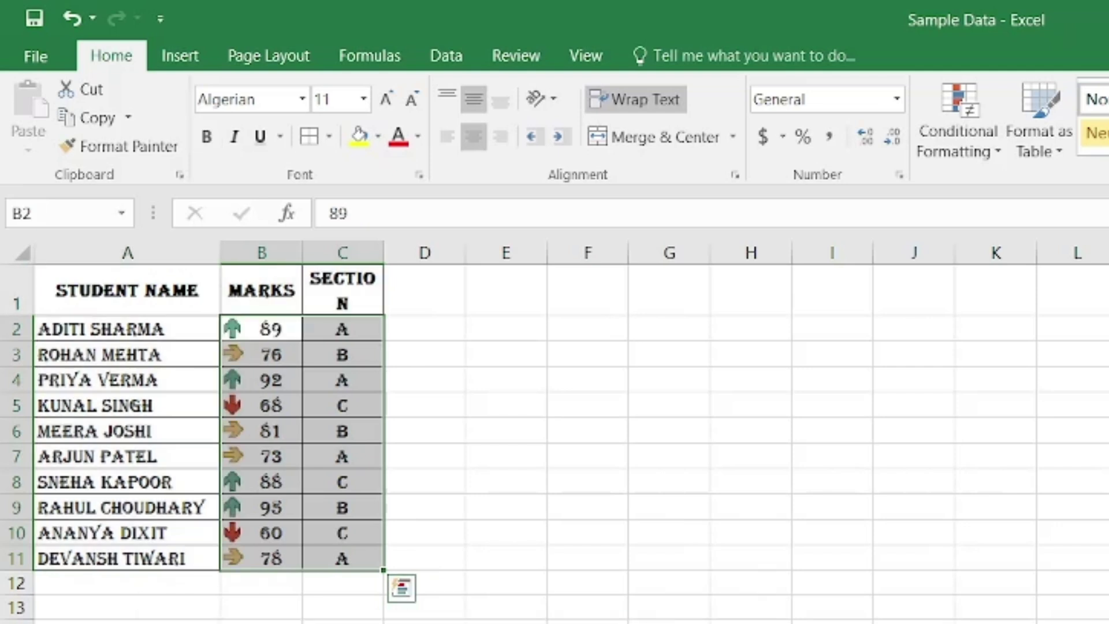
pyautogui.hotkey('ctrl', 'z')
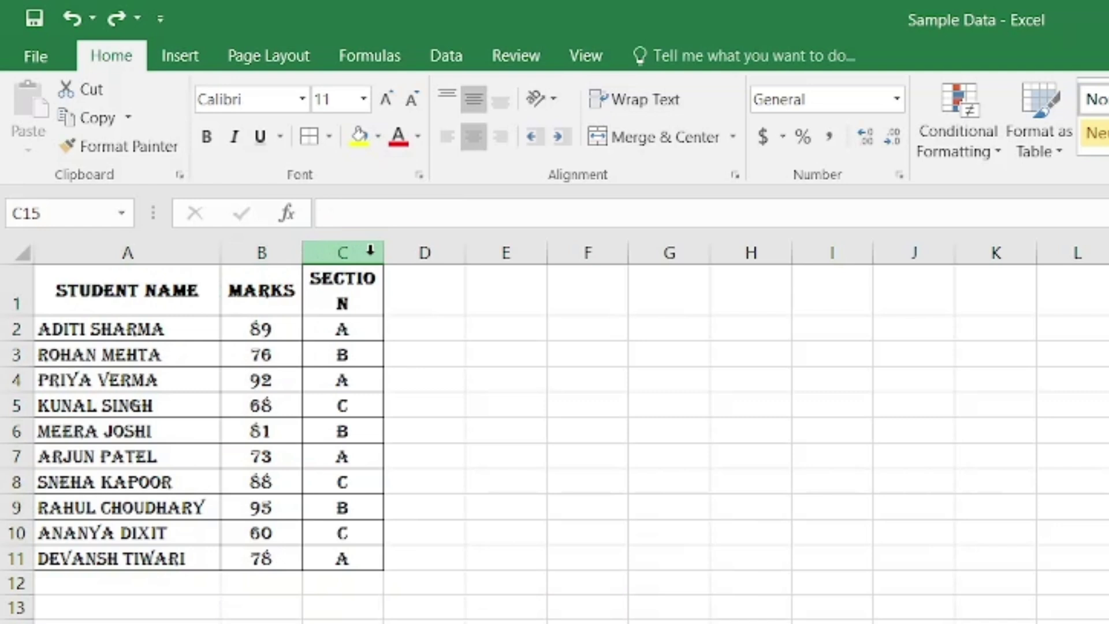
# Step: Turn off text wrapping for the Section header in C1
pyautogui.click(376, 253)
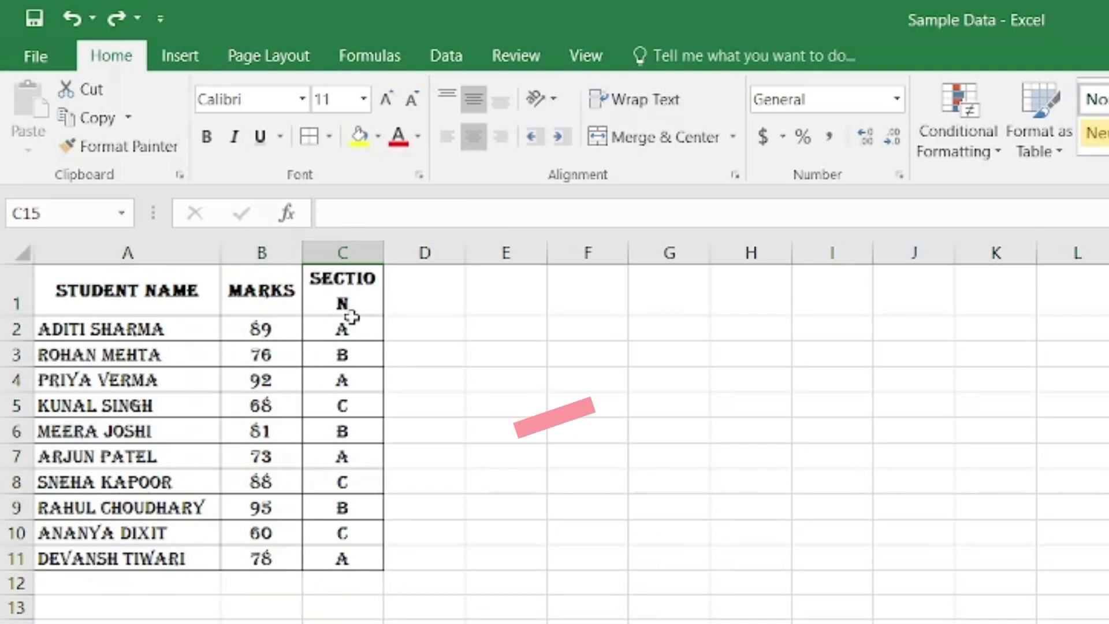
pyautogui.click(355, 309)
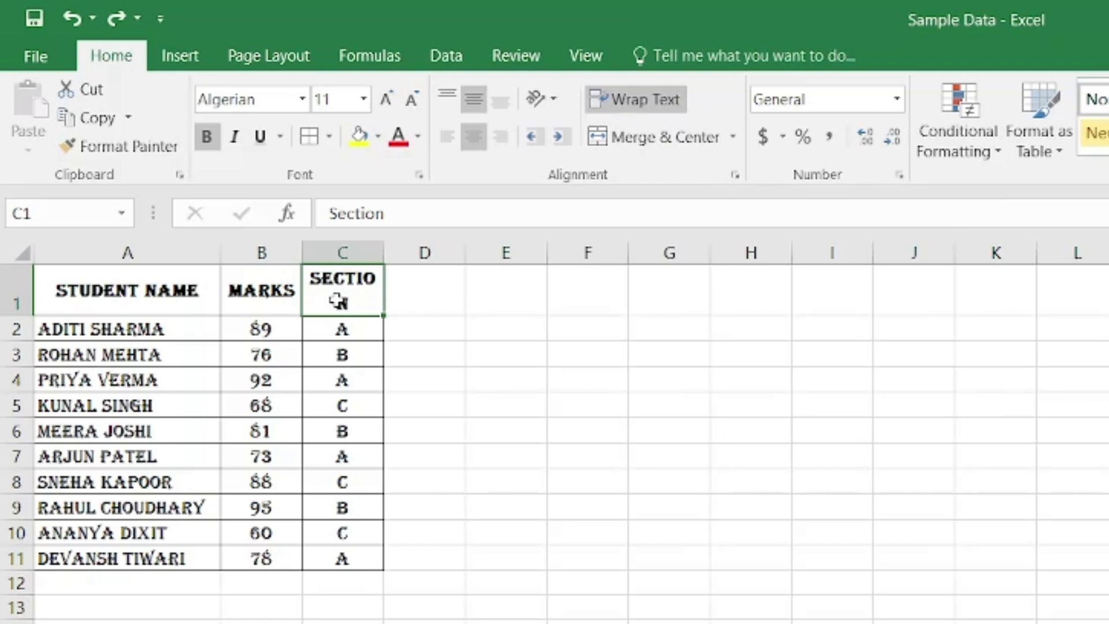
pyautogui.click(614, 113)
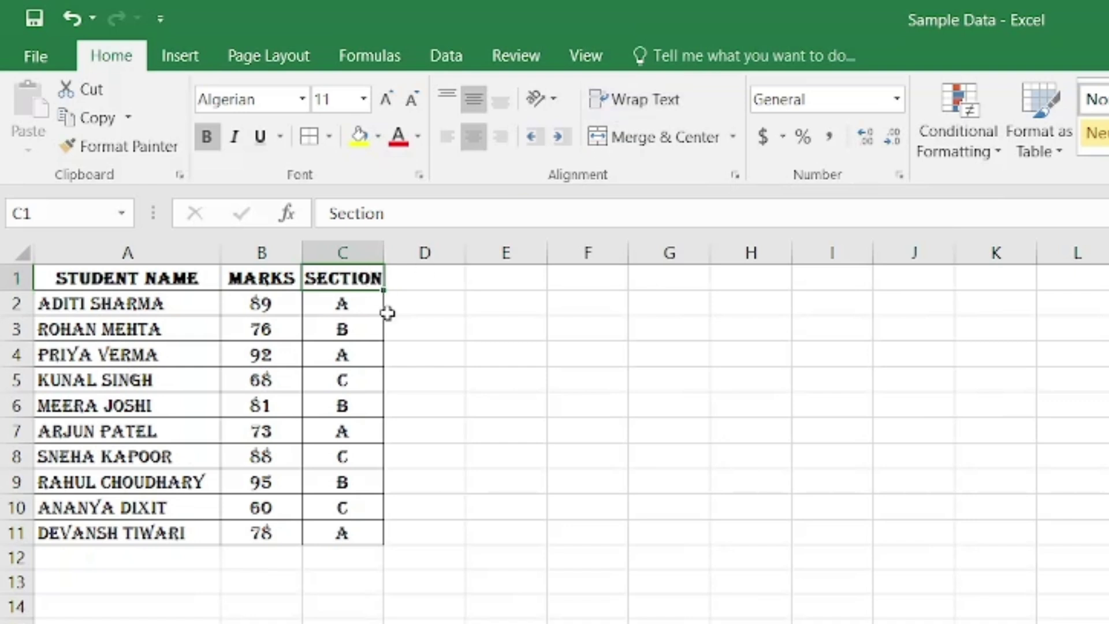
pyautogui.click(1039, 276)
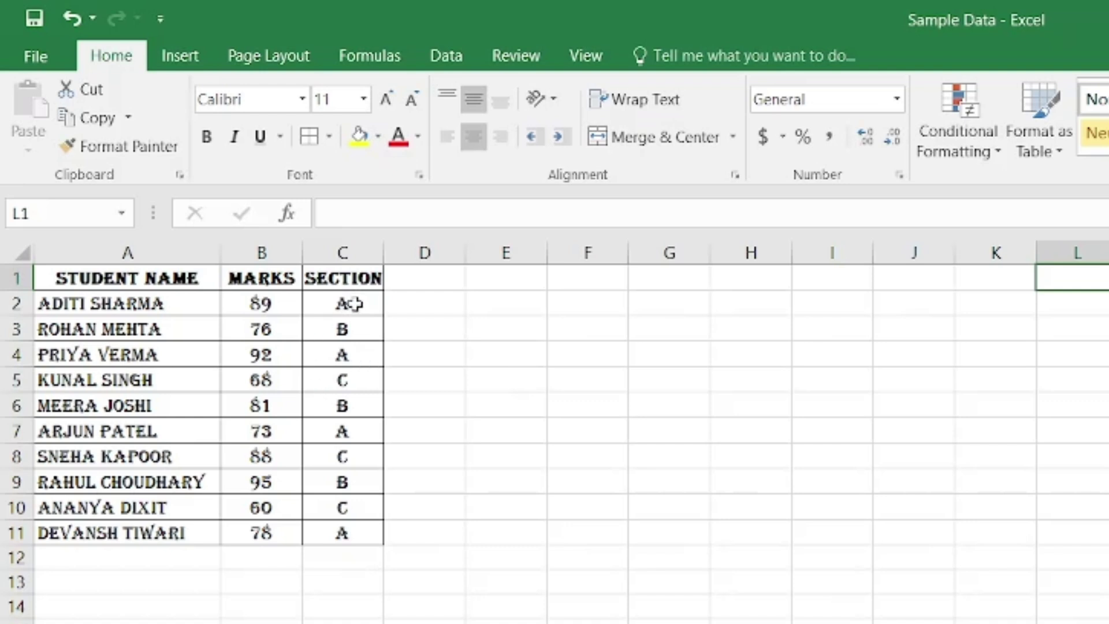
pyautogui.click(347, 277)
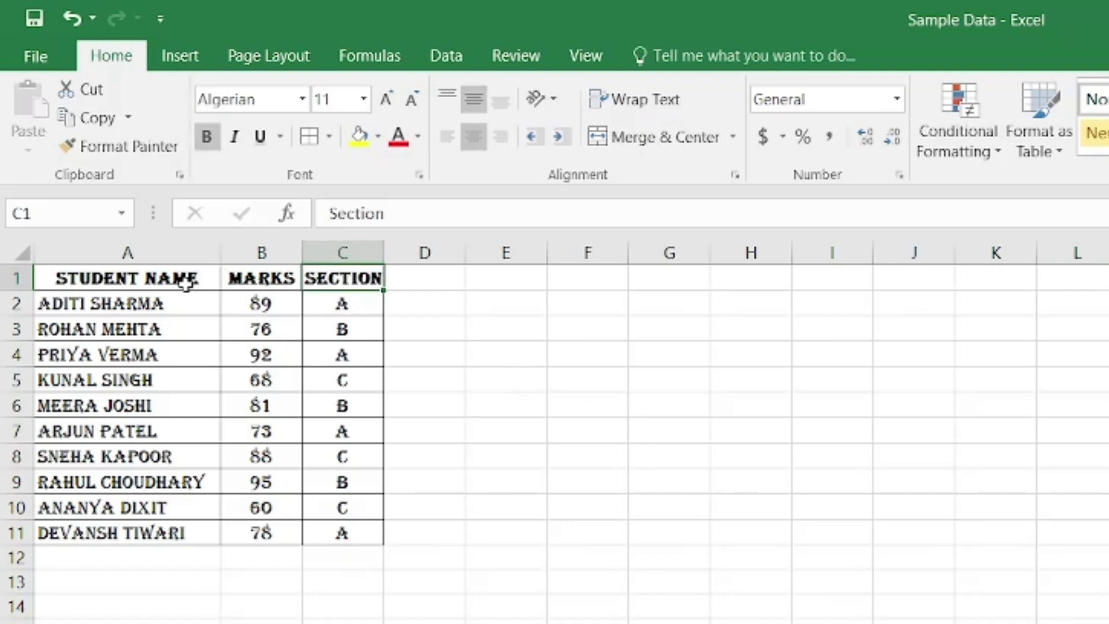
# Step: Set the font size of the student table A1:C11 to 18
pyautogui.moveTo(185, 279); pyautogui.dragTo(347, 528)
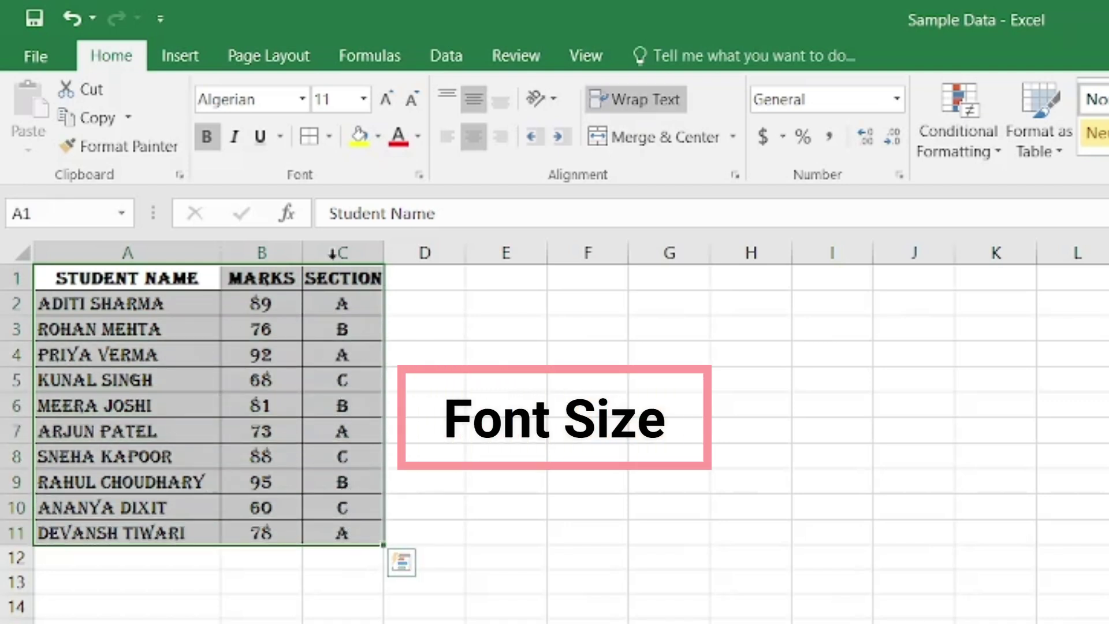
pyautogui.click(363, 99)
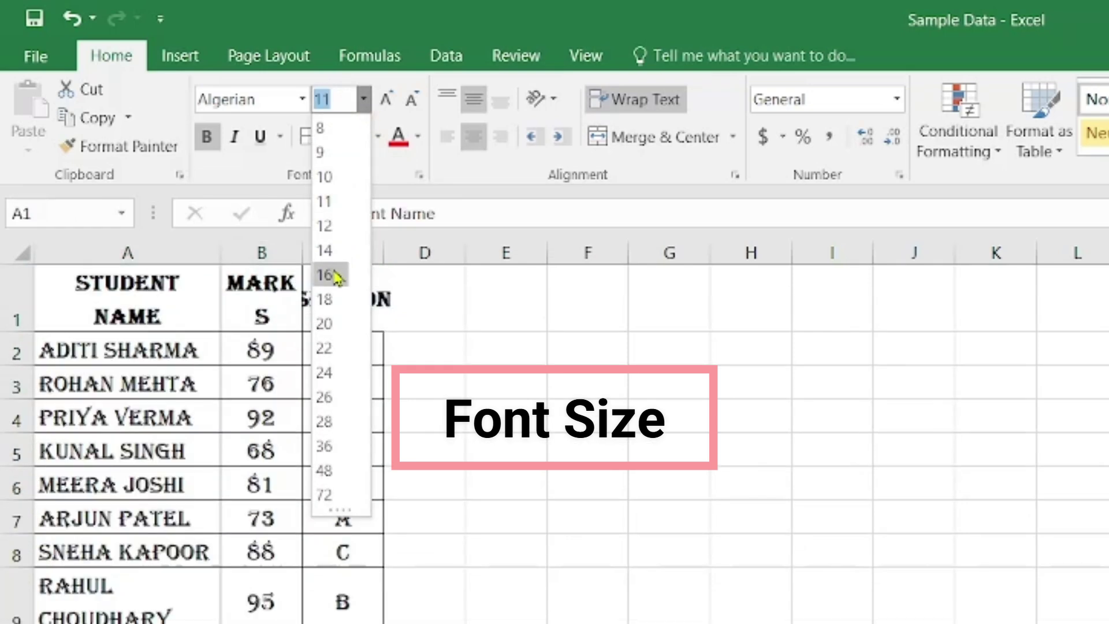
pyautogui.click(331, 308)
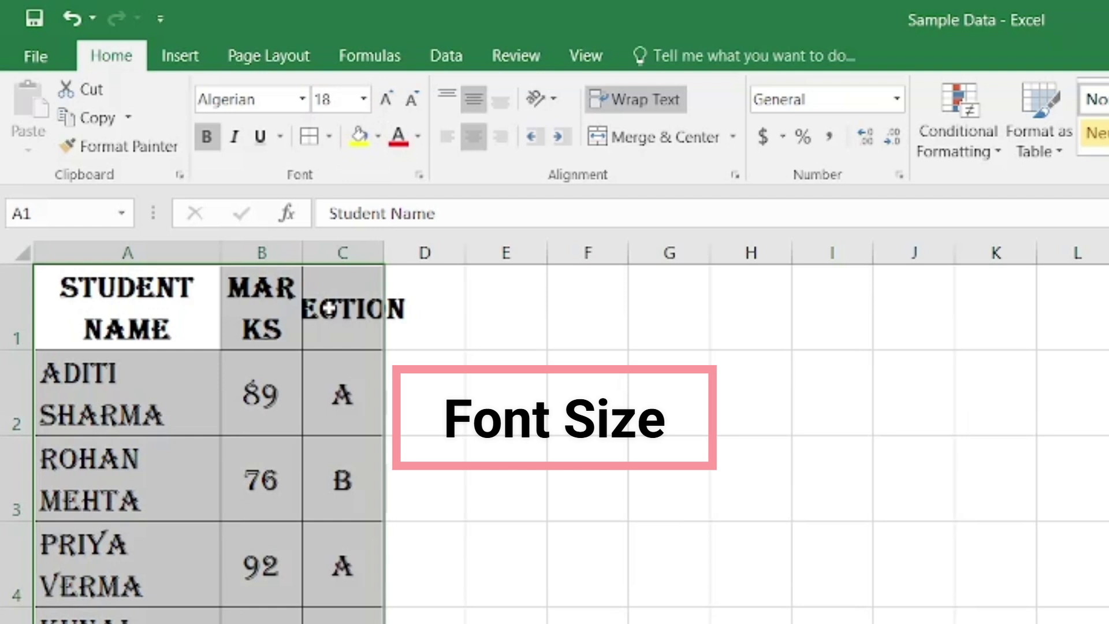
# Step: Increase the table's font size one step to 20 and decrease it stepwise to 11
pyautogui.click(386, 102)
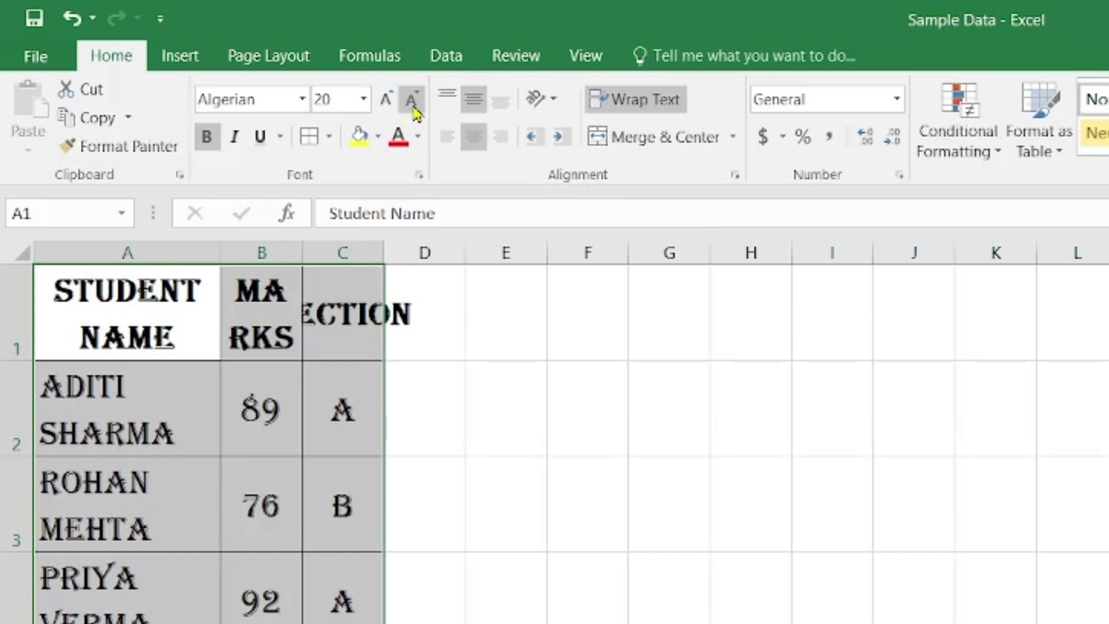
pyautogui.click(412, 101)
pyautogui.click(411, 101)
pyautogui.click(411, 101)
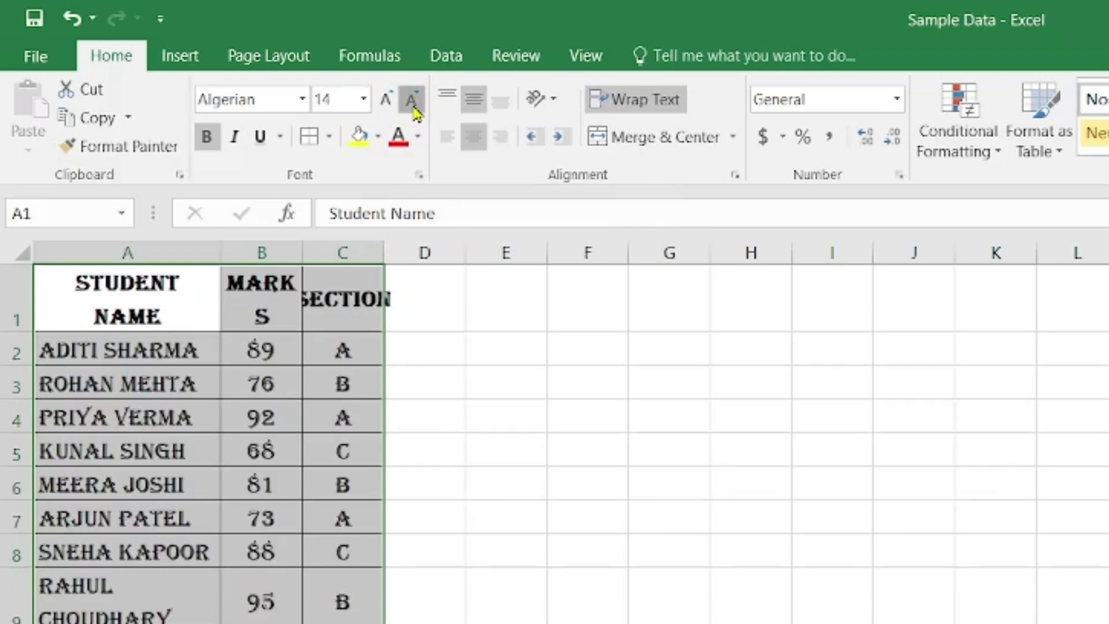
pyautogui.click(413, 104)
pyautogui.click(412, 104)
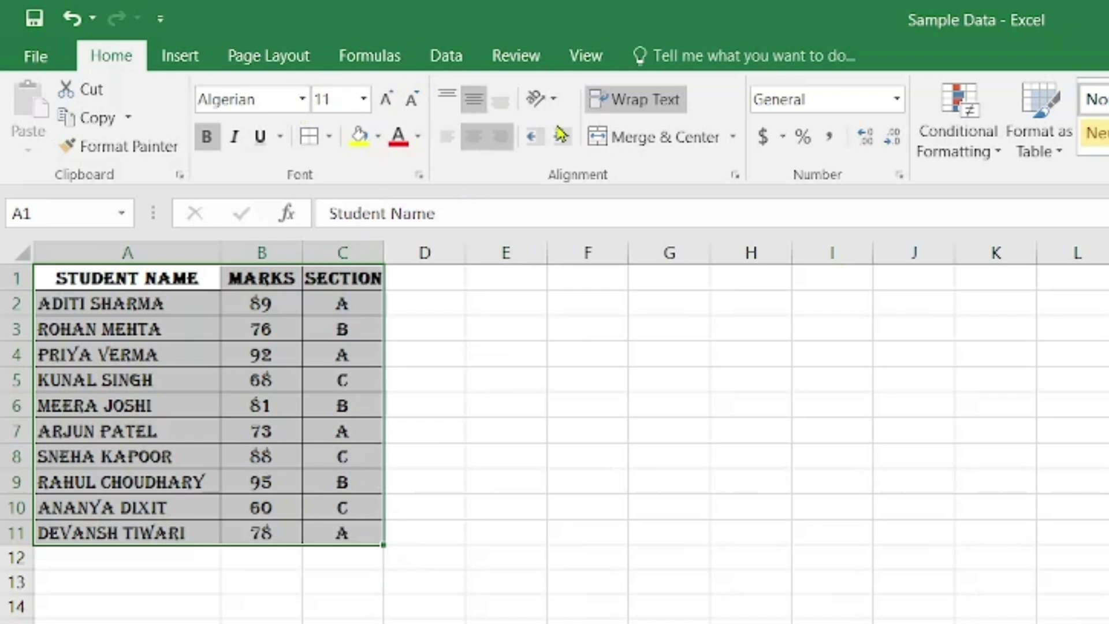
pyautogui.click(651, 107)
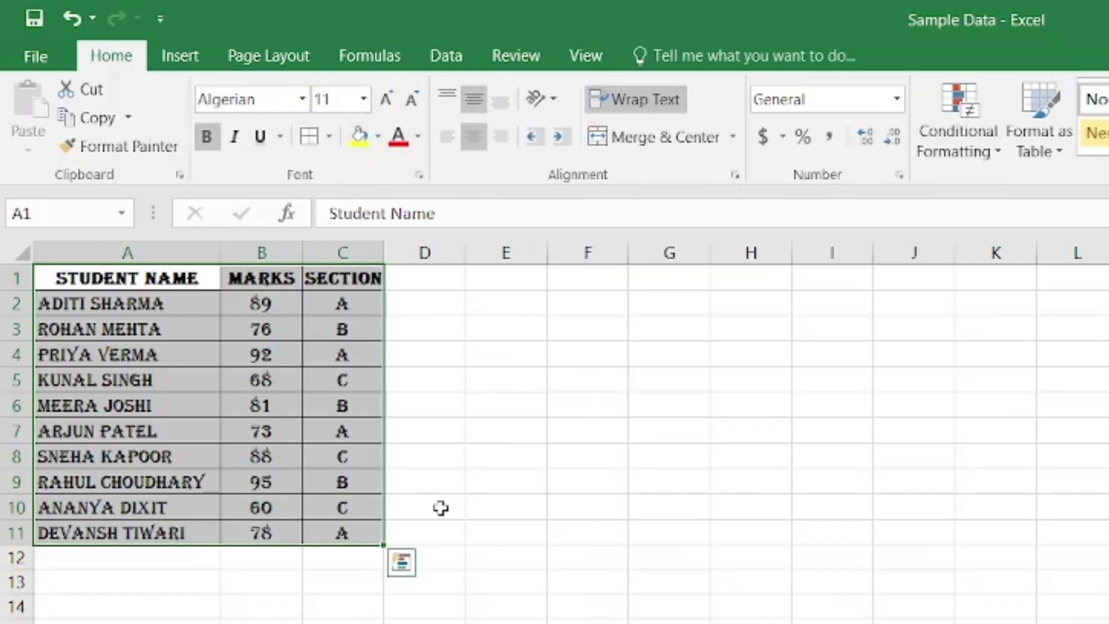
pyautogui.click(456, 466)
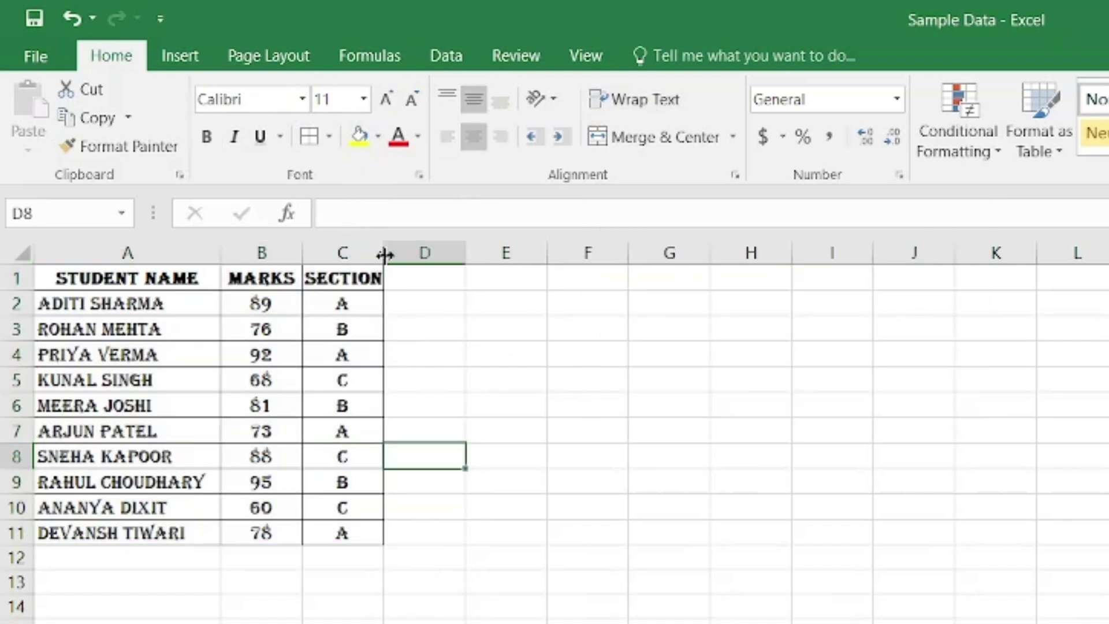
# Step: Widen column C slightly and fill the cells A3:C3 with standard dark blue
pyautogui.moveTo(383, 252); pyautogui.dragTo(387, 252)
pyautogui.moveTo(114, 332); pyautogui.dragTo(327, 328)
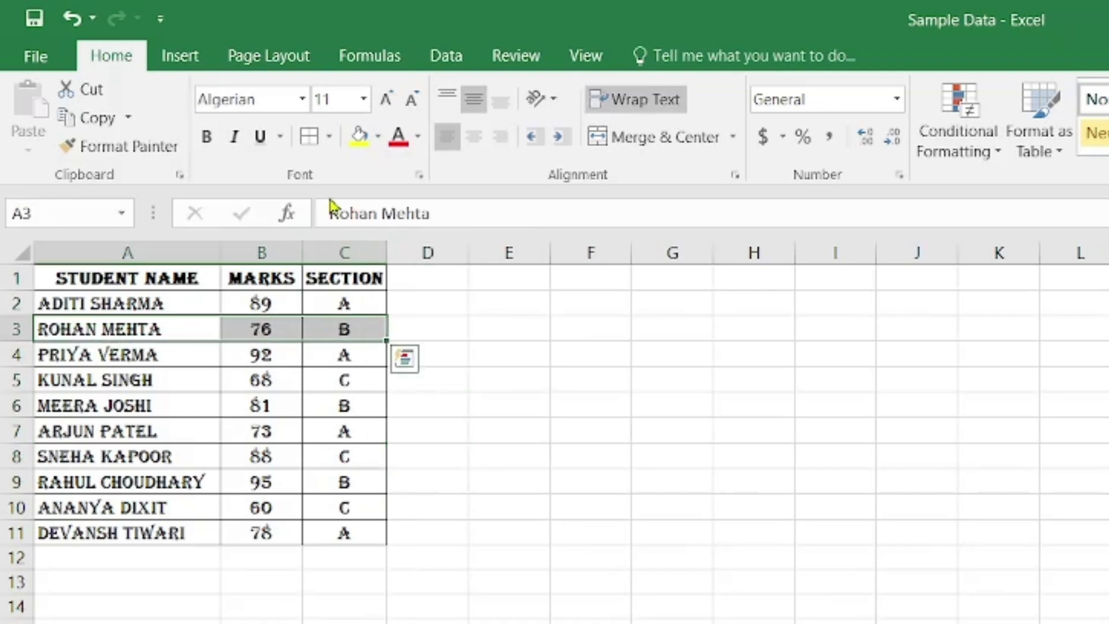
pyautogui.click(379, 144)
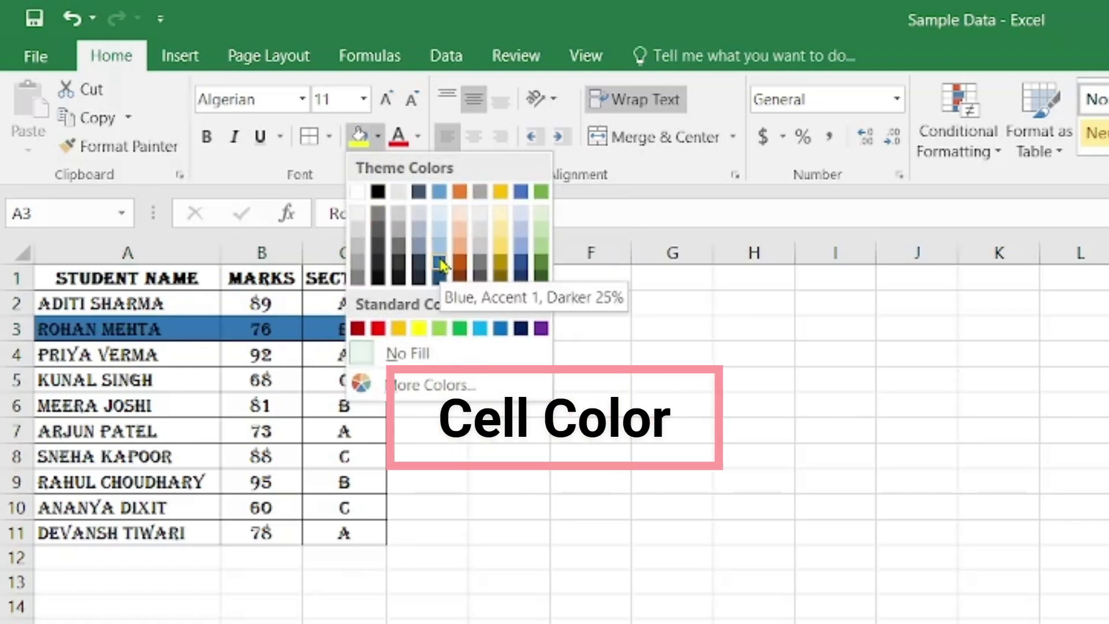
pyautogui.click(520, 329)
pyautogui.click(363, 606)
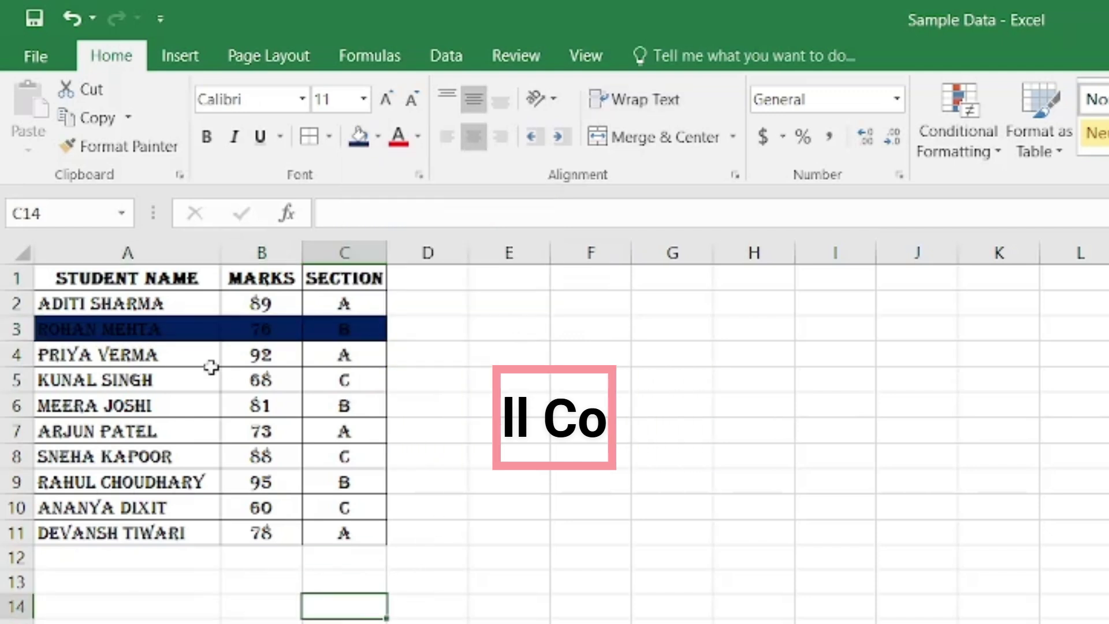
# Step: Change the text colour of the dark blue cells A3:C3 to white
pyautogui.moveTo(175, 339)
pyautogui.mouseDown()
pyautogui.moveTo(242, 325)
pyautogui.moveTo(332, 328)
pyautogui.mouseUp()
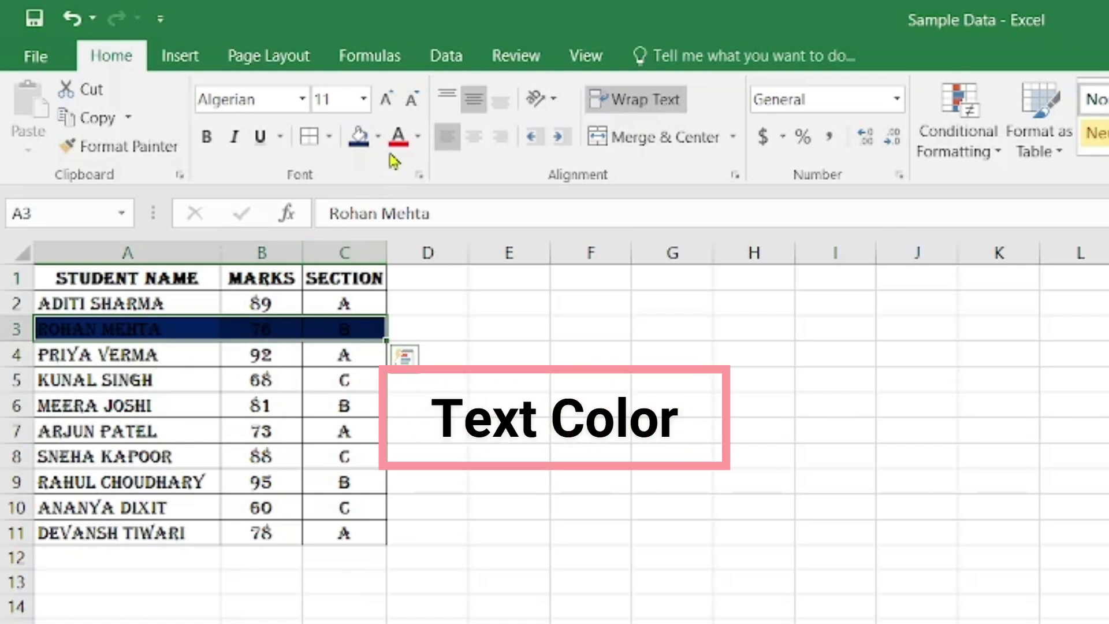
pyautogui.click(418, 139)
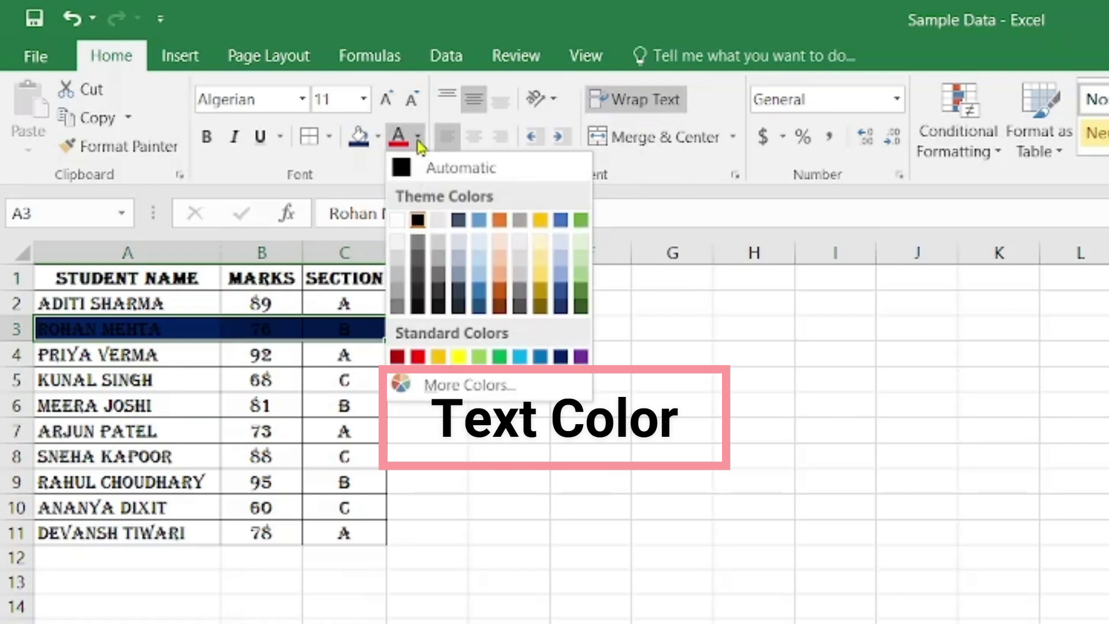
pyautogui.click(402, 219)
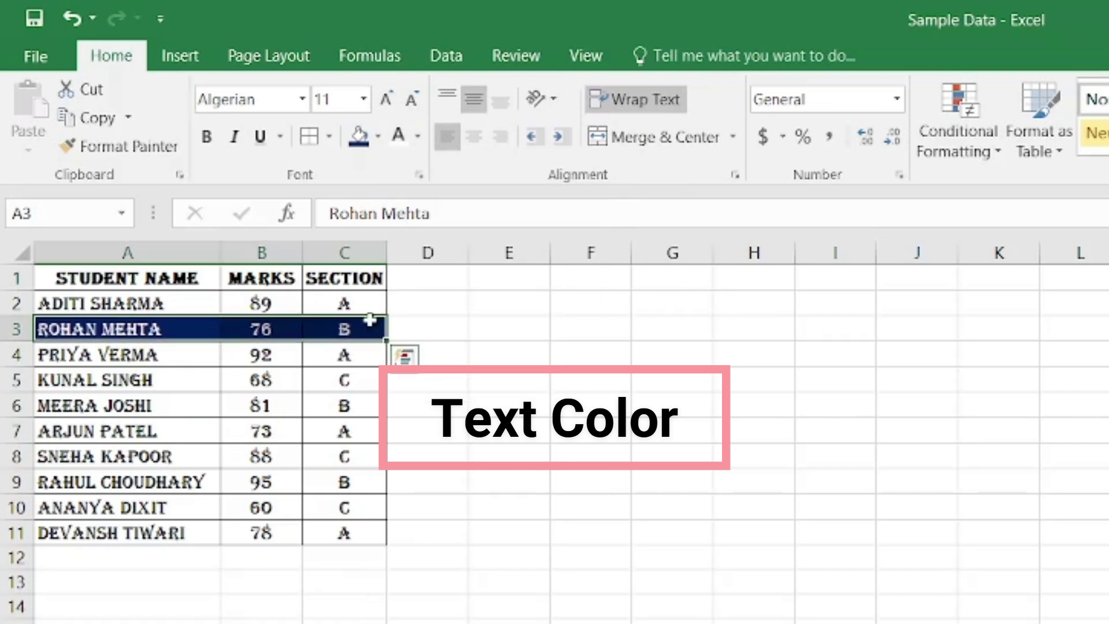
pyautogui.click(359, 440)
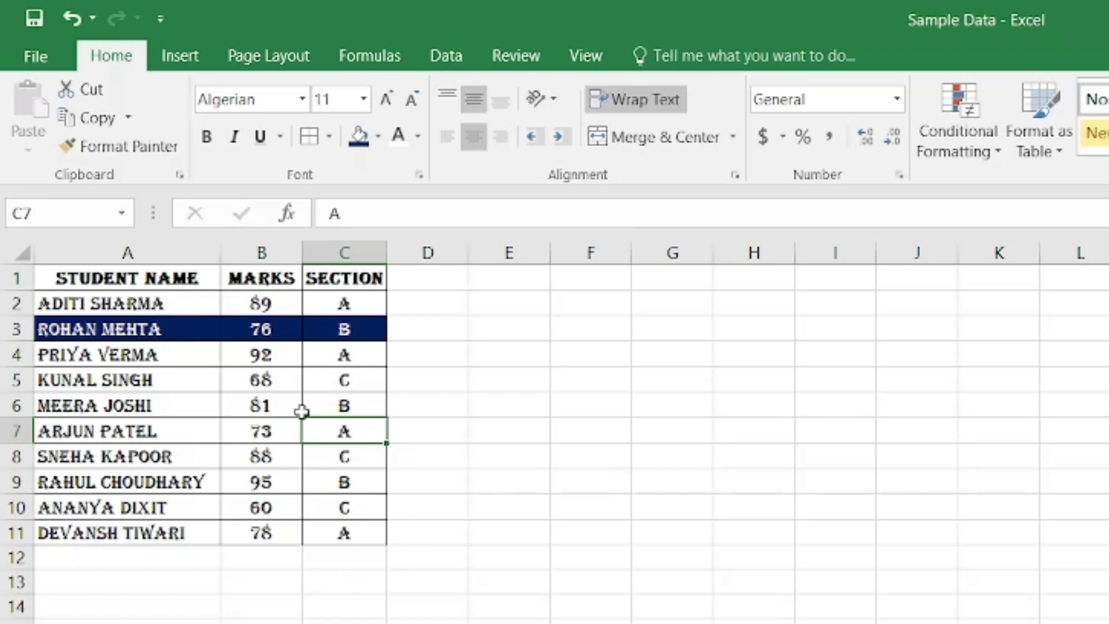
# Step: Enter "Bold" in cell A15 and apply bold formatting to it
pyautogui.click(156, 279)
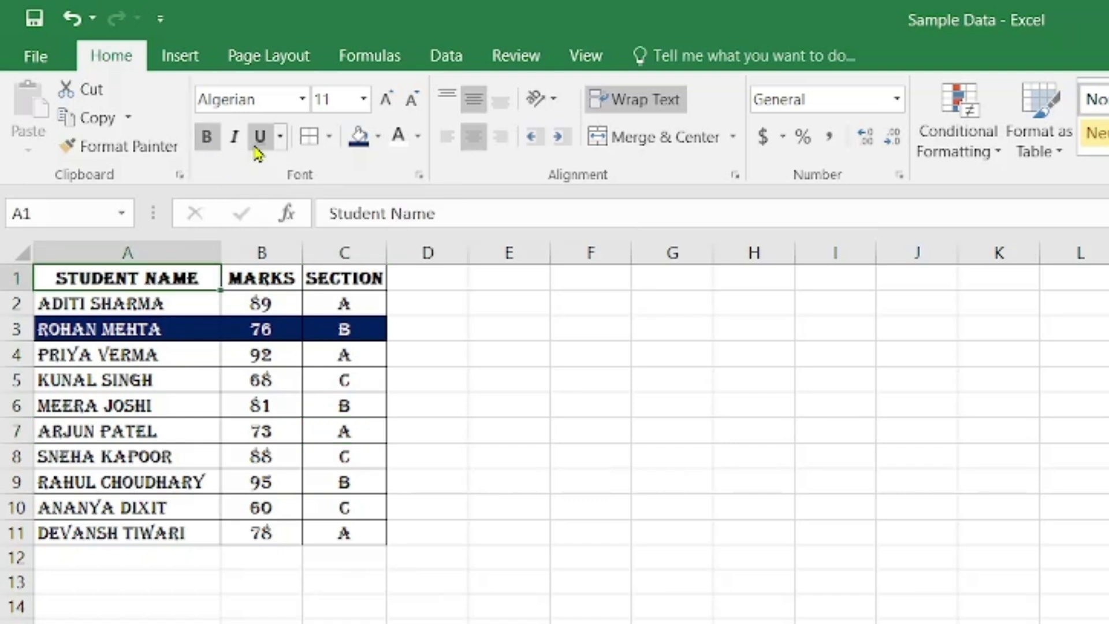
pyautogui.click(164, 617)
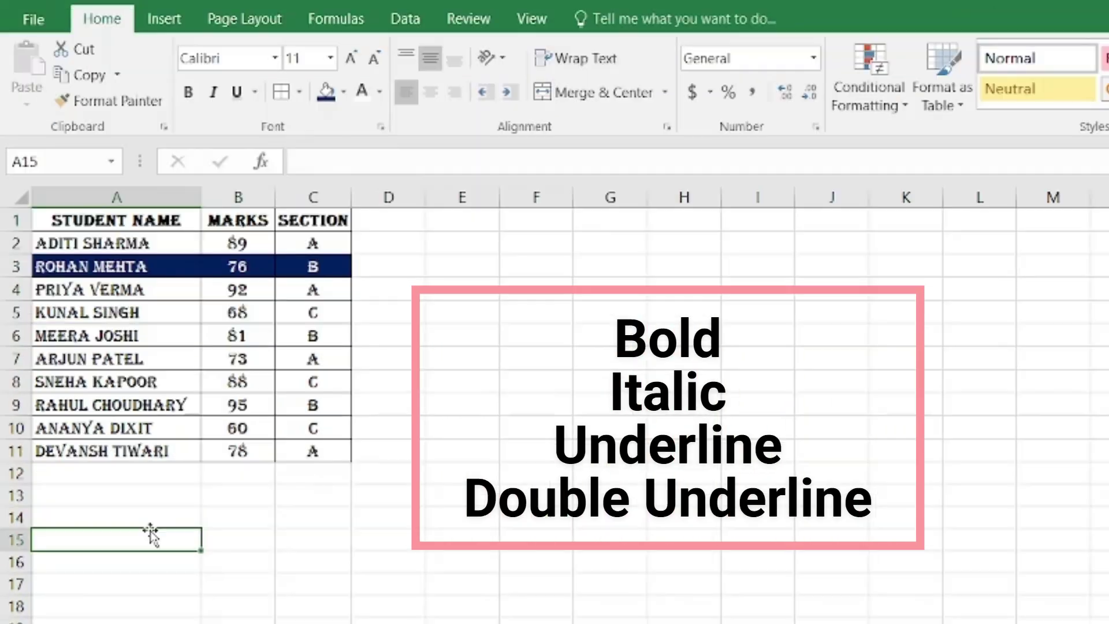
pyautogui.write('Bold')
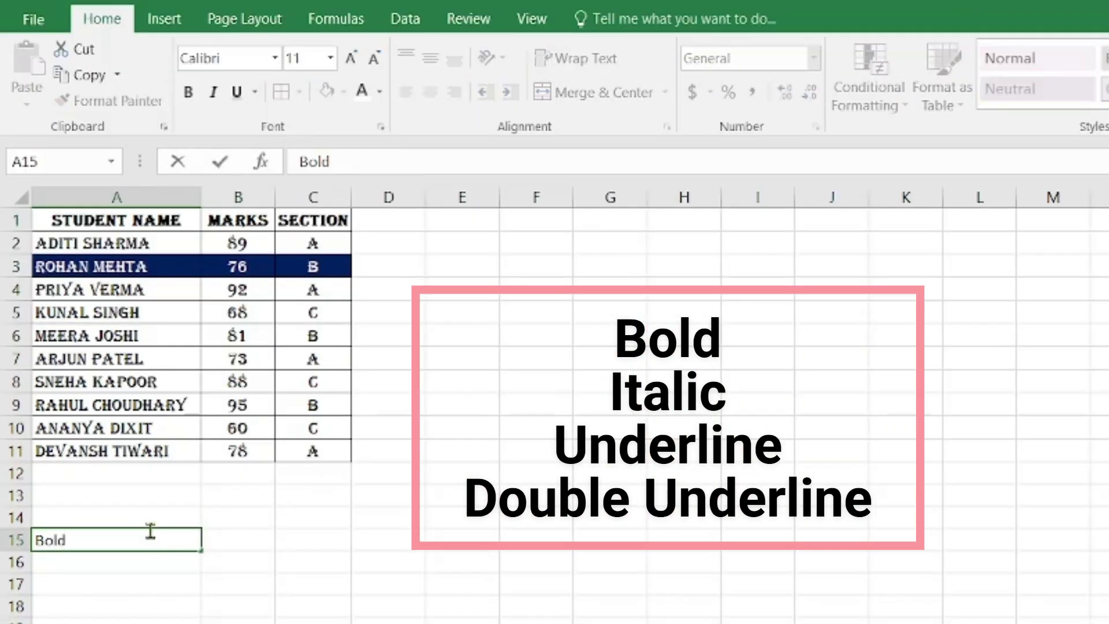
pyautogui.press('Return')
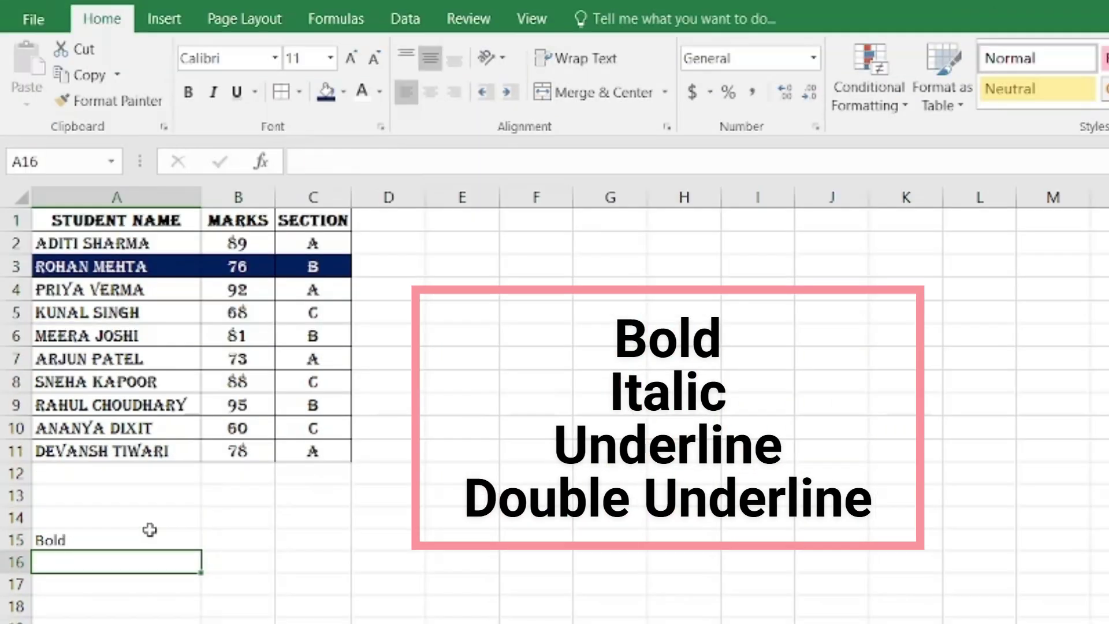
pyautogui.click(116, 538)
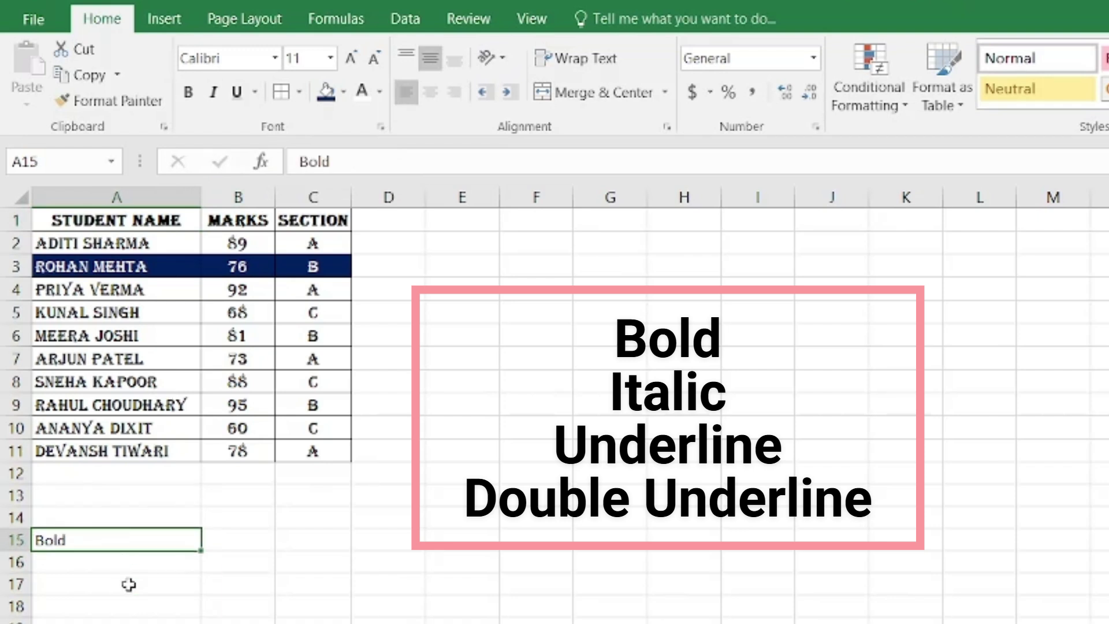
pyautogui.click(192, 97)
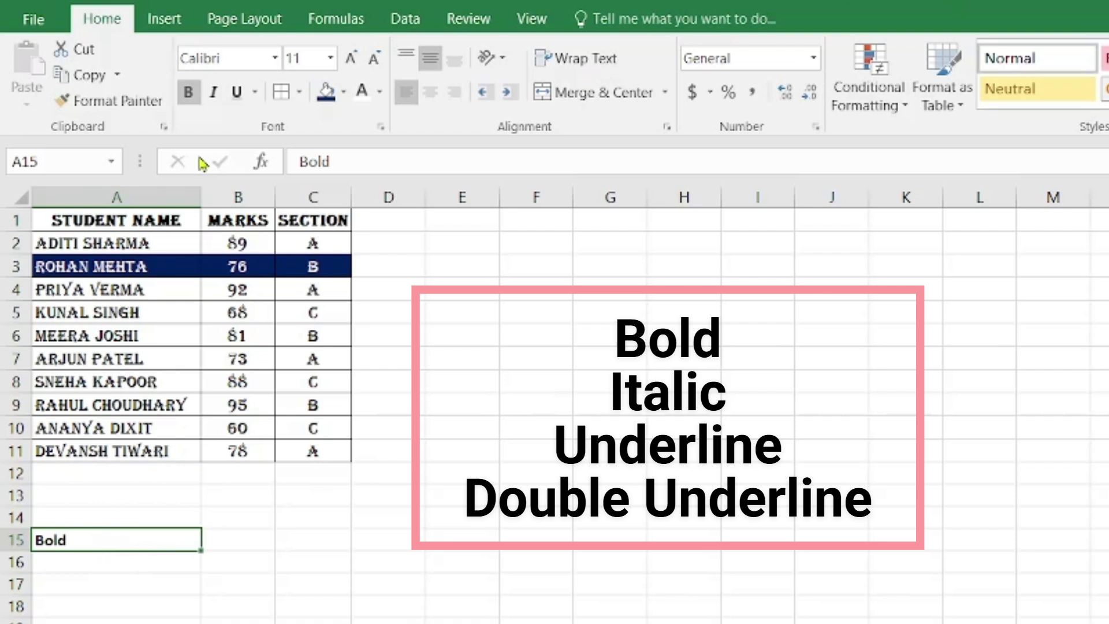
# Step: Add italic and single underline formatting to the text in cell A15
pyautogui.click(215, 94)
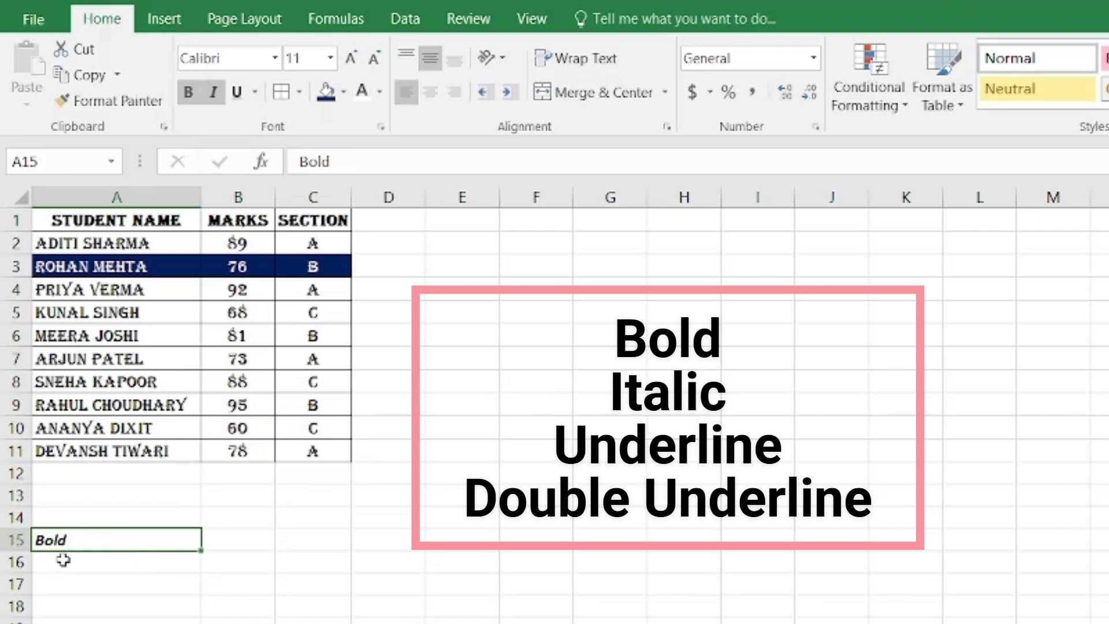
pyautogui.click(238, 94)
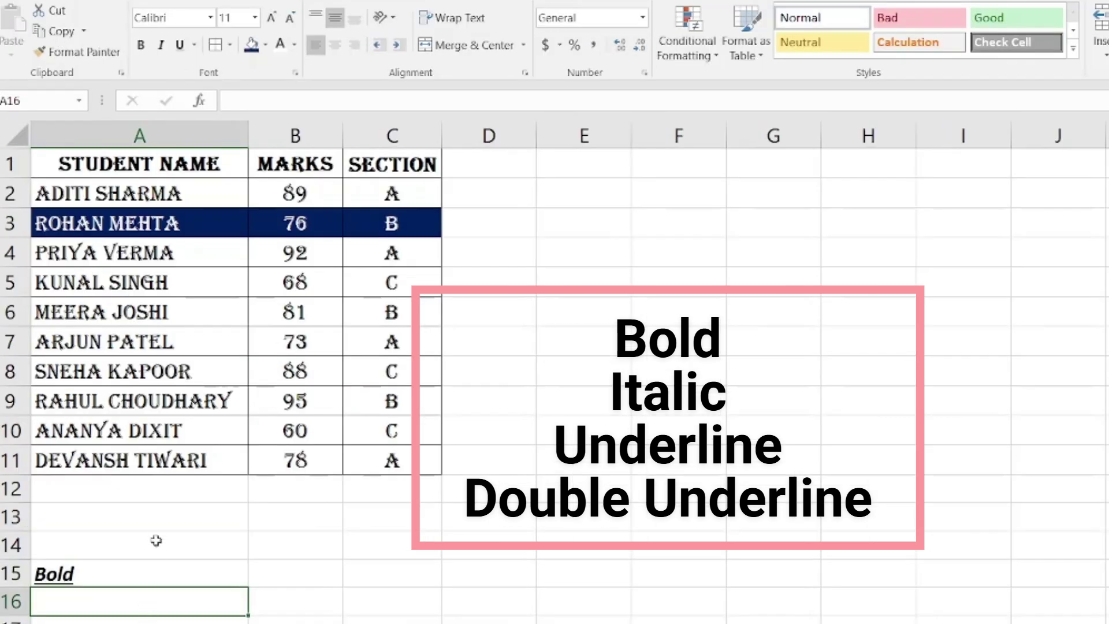
# Step: Switch the underline of cell A15 to a double underline and delete the cell's text
pyautogui.click(154, 540)
pyautogui.click(136, 576)
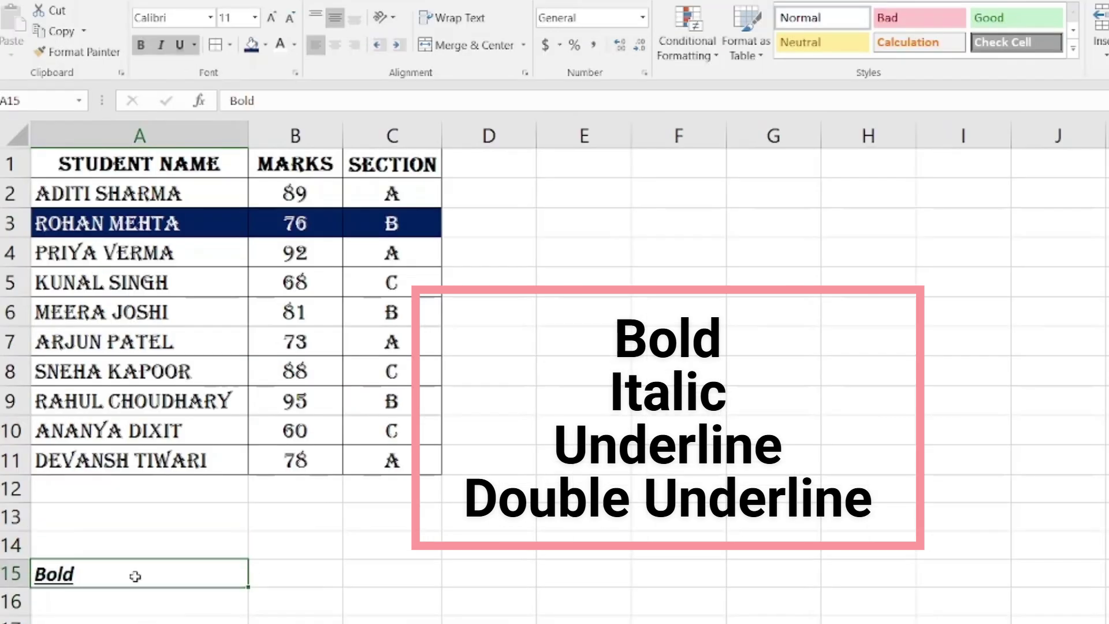
pyautogui.click(196, 47)
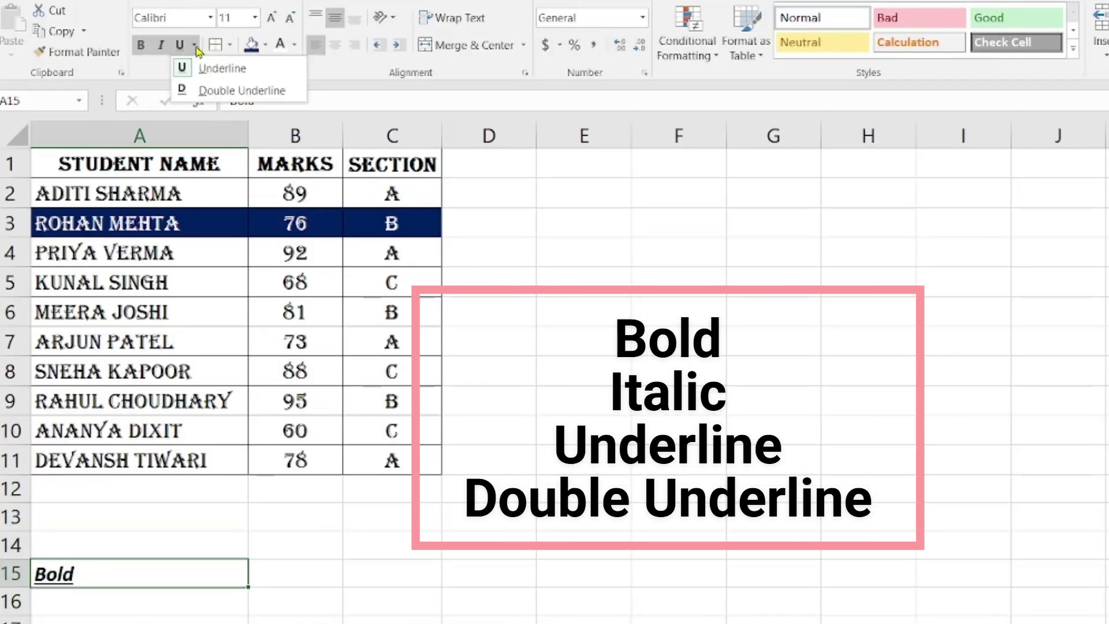
pyautogui.click(208, 92)
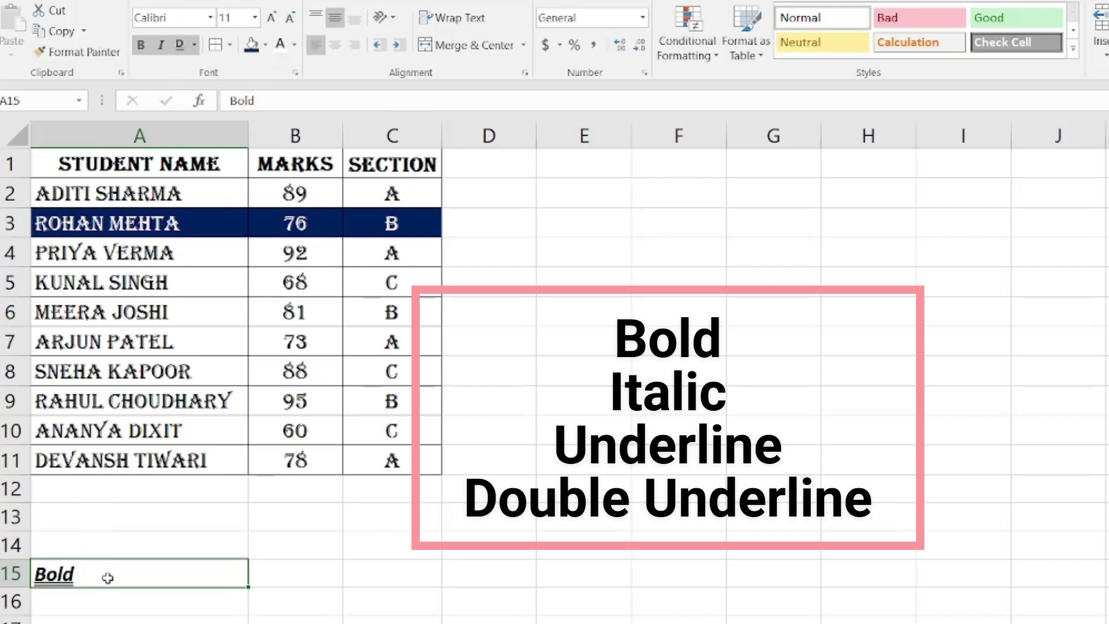
pyautogui.press('Delete')
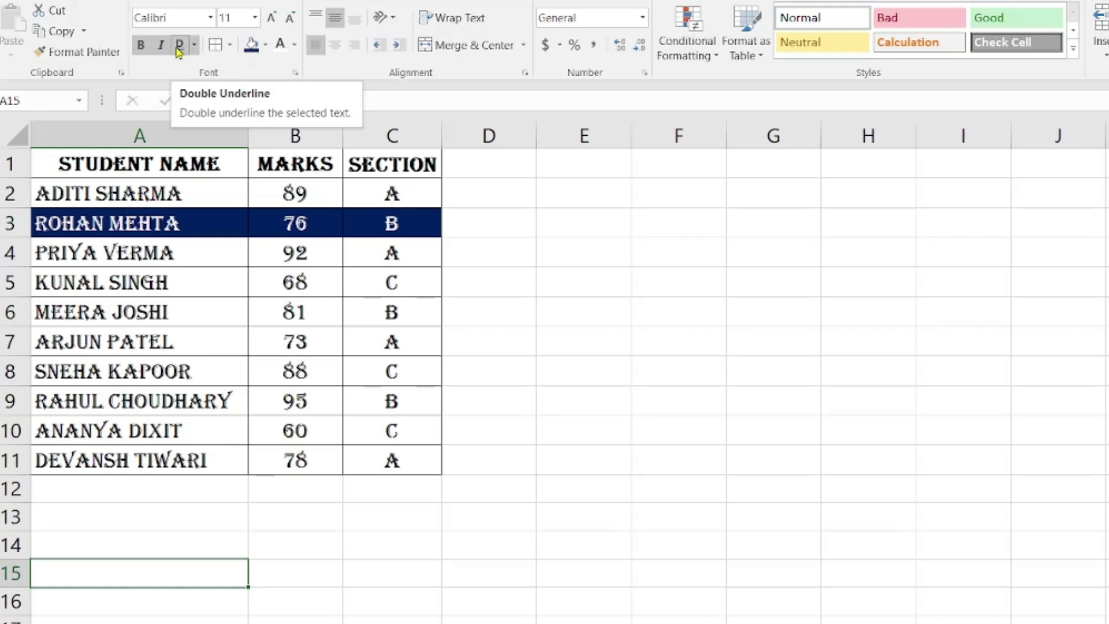
pyautogui.click(291, 284)
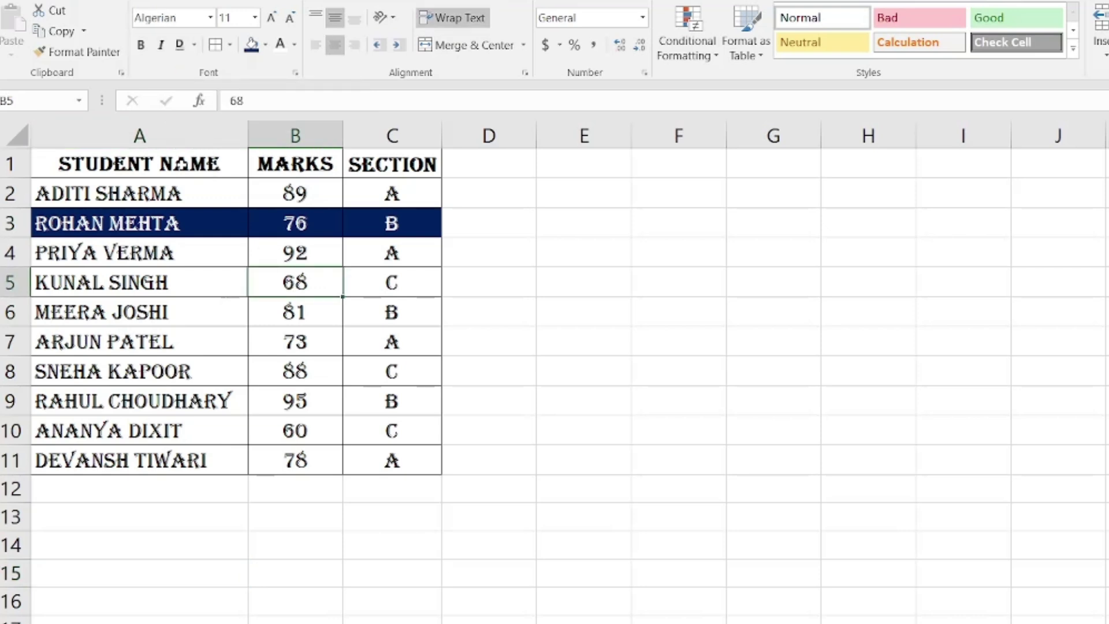
pyautogui.click(182, 165)
pyautogui.click(391, 168)
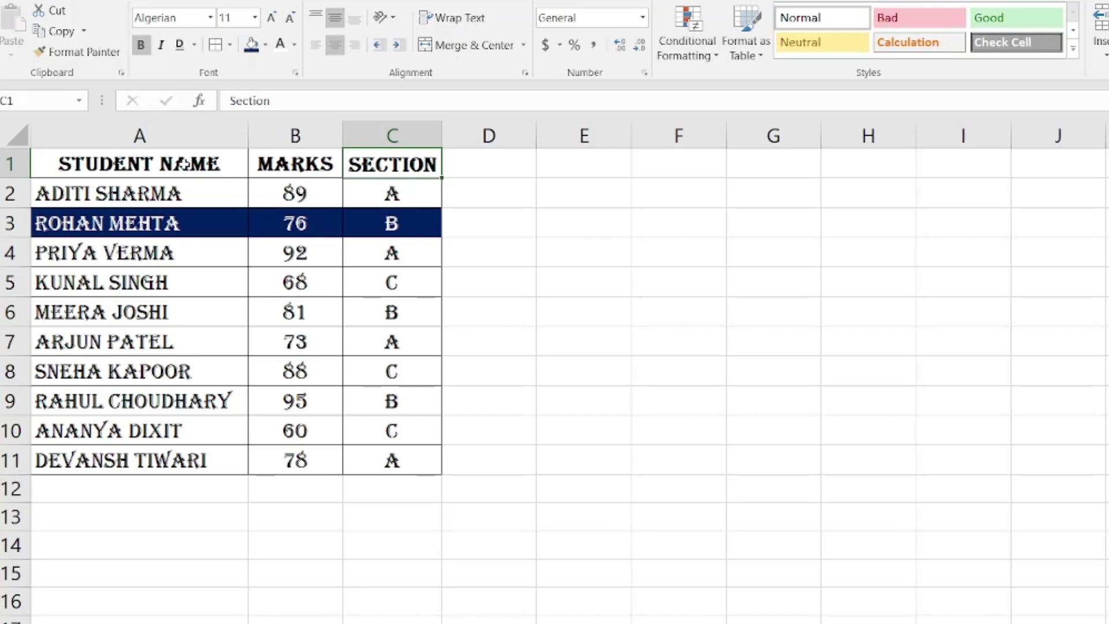
pyautogui.moveTo(167, 166); pyautogui.dragTo(233, 162)
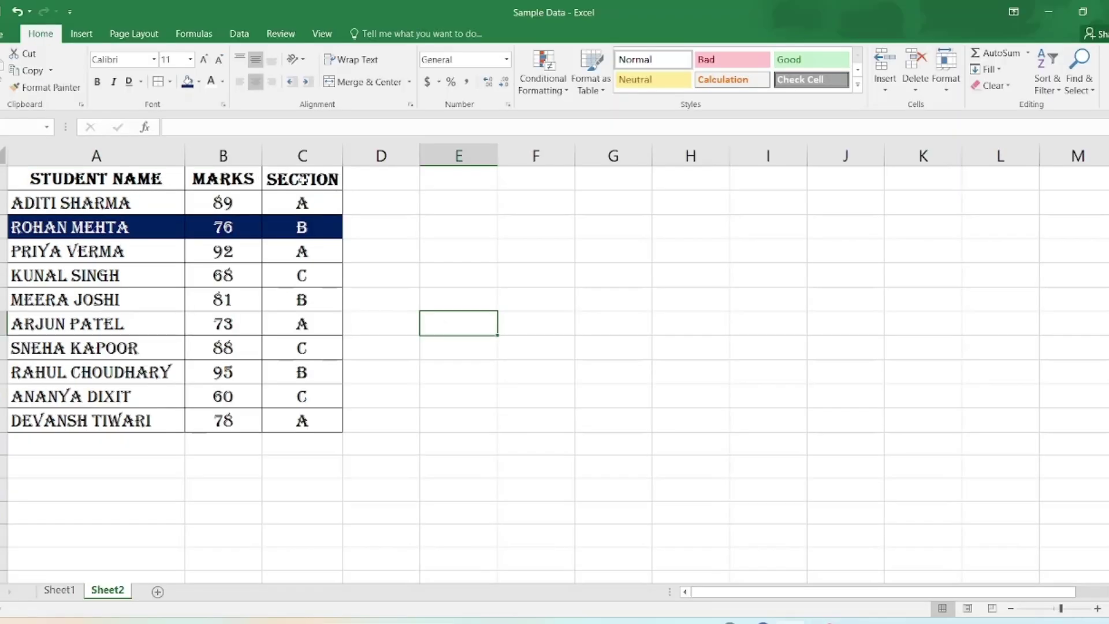
# Step: Turn on filtering for the student table from the Section header in C1
pyautogui.click(301, 147)
pyautogui.click(294, 180)
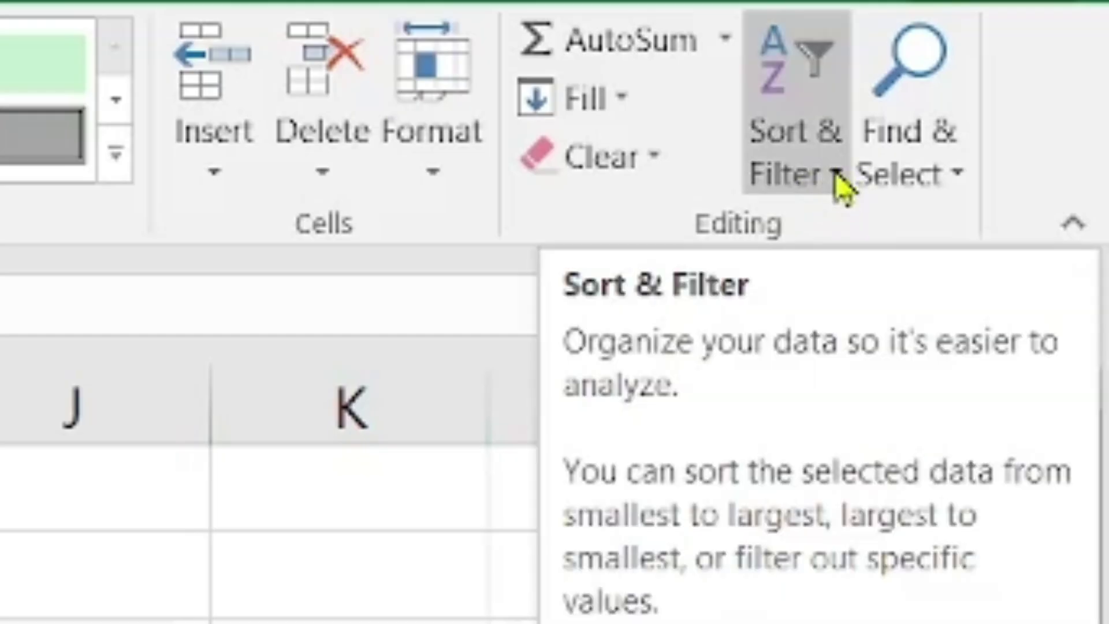
pyautogui.click(842, 188)
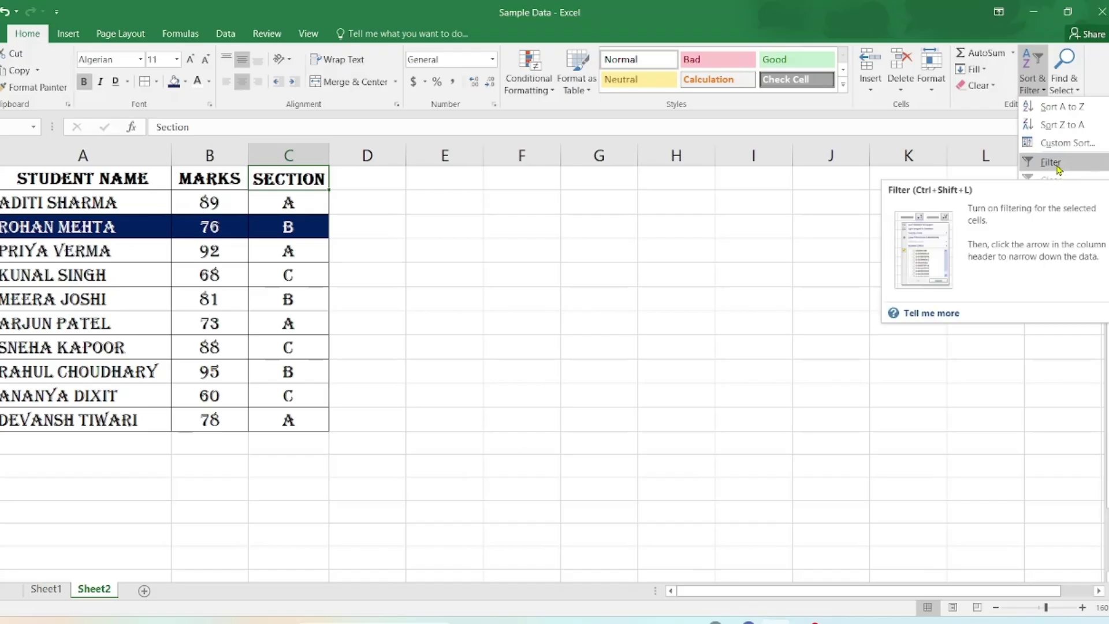
pyautogui.click(1058, 168)
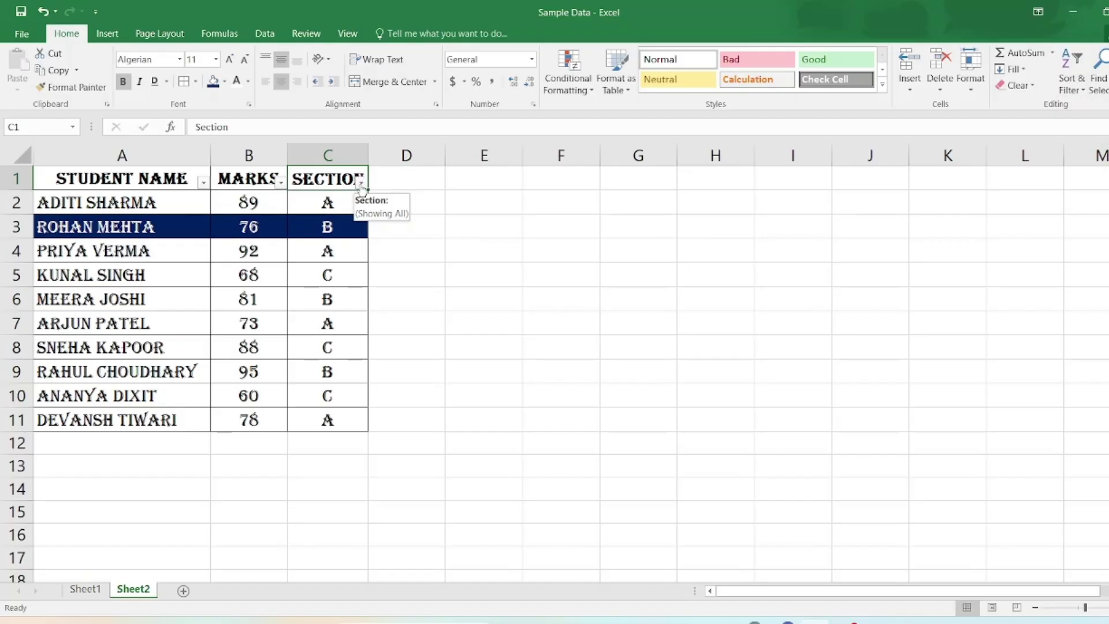
# Step: Filter the Section column to show only the value A and select the filtered rows
pyautogui.scroll(5, 361, 186)
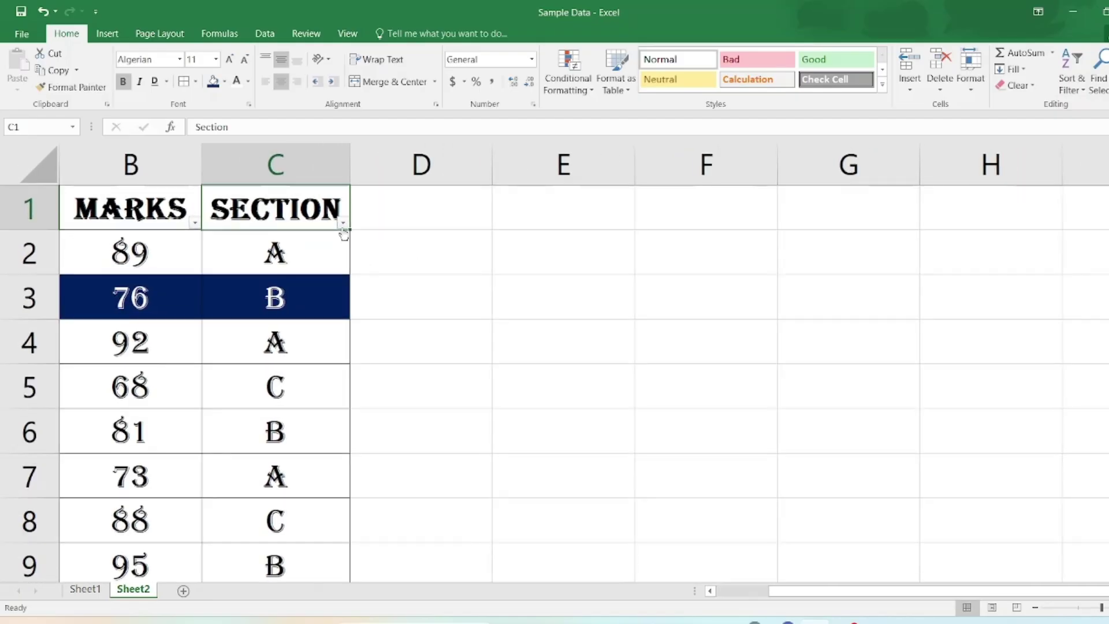
pyautogui.scroll(-5, 345, 231)
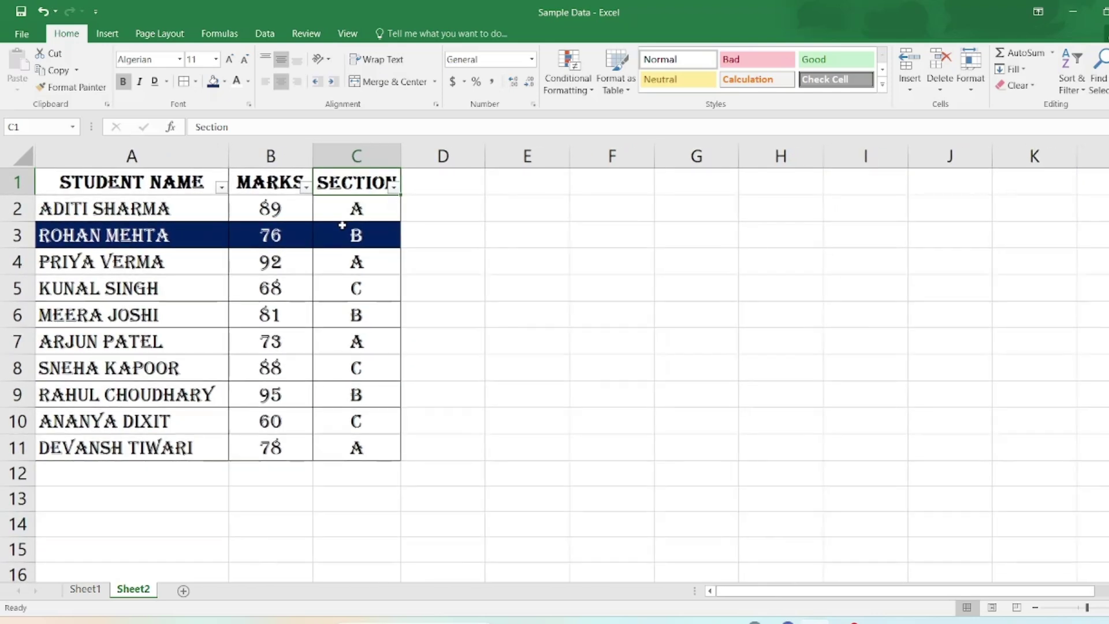
pyautogui.scroll(-1, 342, 225)
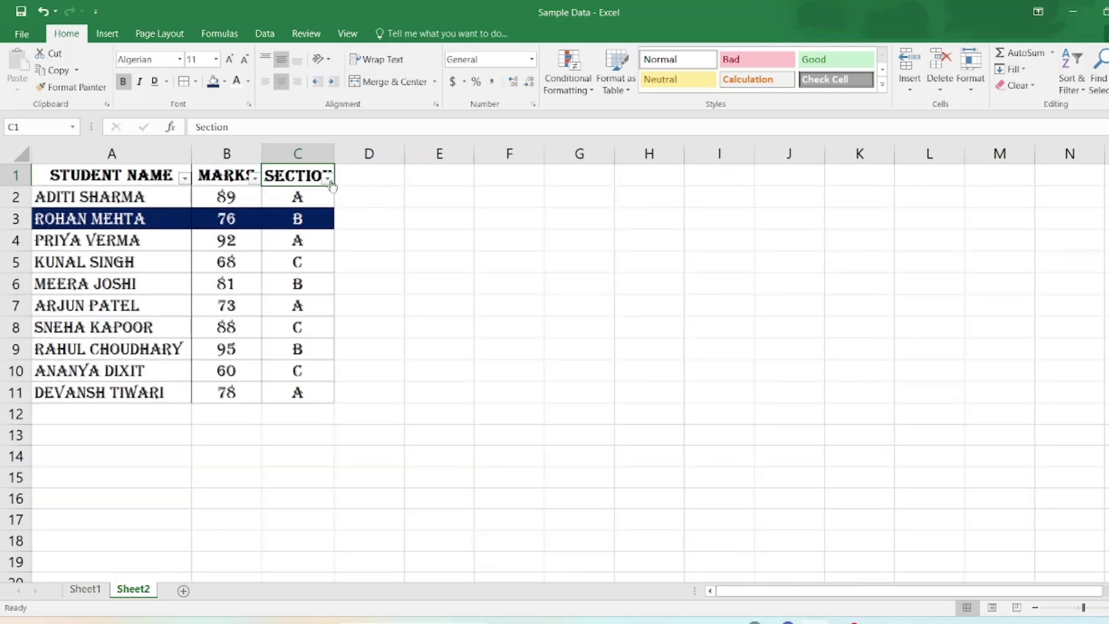
pyautogui.click(327, 178)
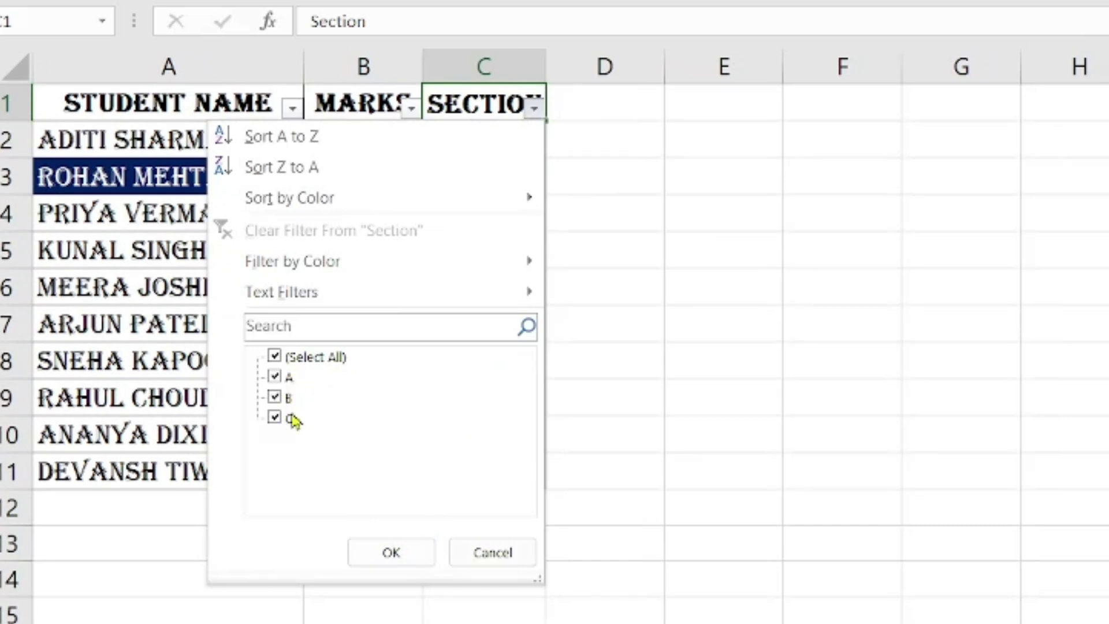
pyautogui.click(296, 363)
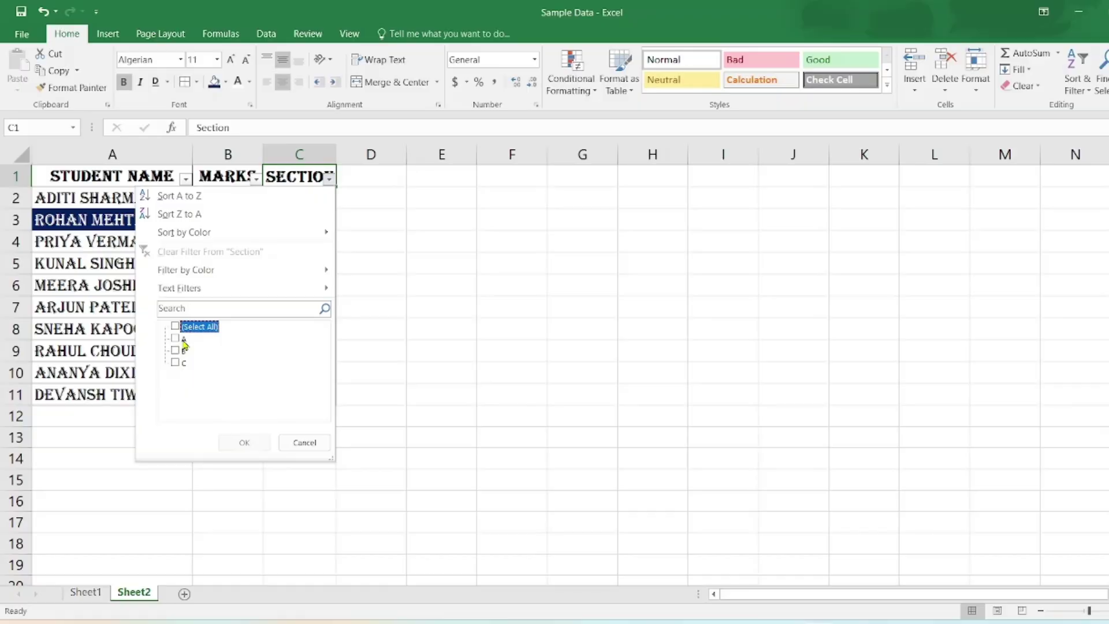
pyautogui.click(289, 378)
pyautogui.click(244, 442)
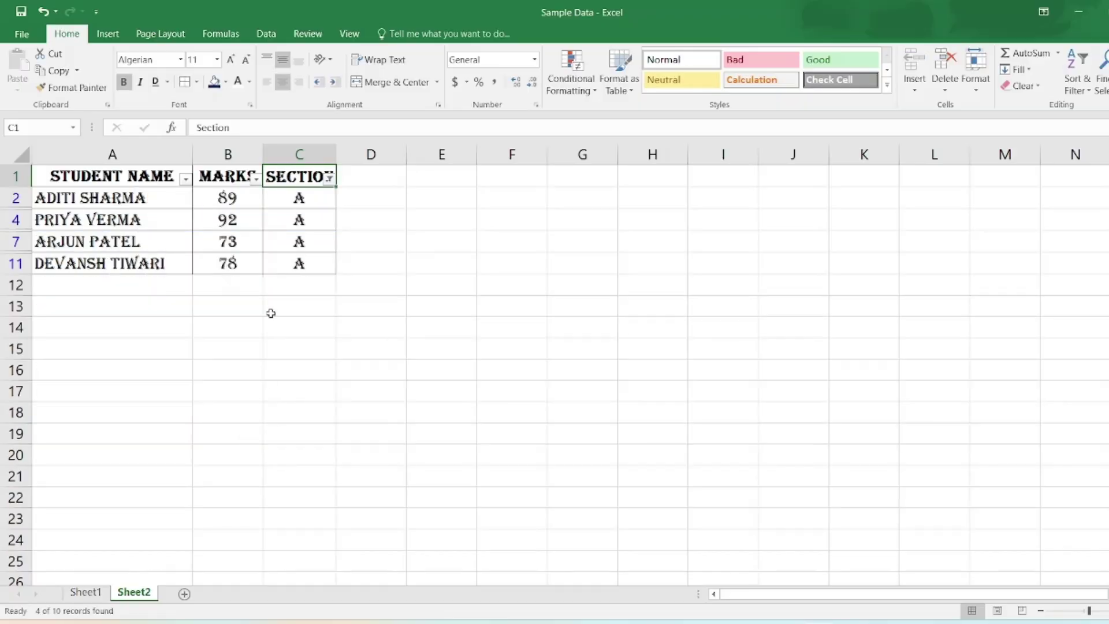
pyautogui.moveTo(105, 208); pyautogui.dragTo(300, 272)
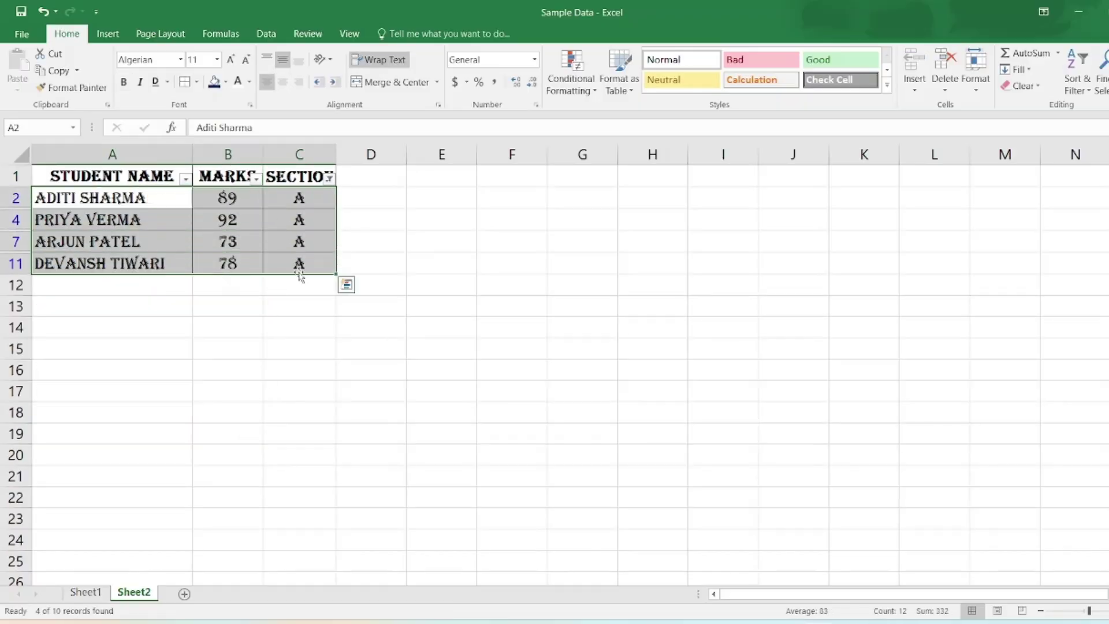
# Step: Reset the Section filter to include all values and select the whole student table
pyautogui.click(328, 179)
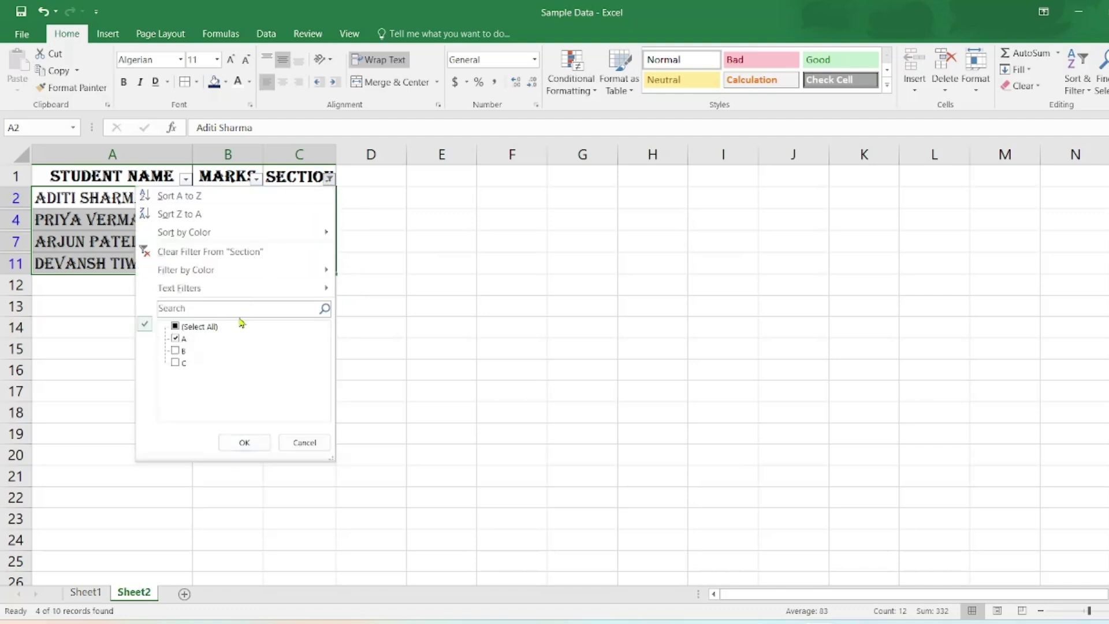
pyautogui.click(183, 327)
pyautogui.click(240, 443)
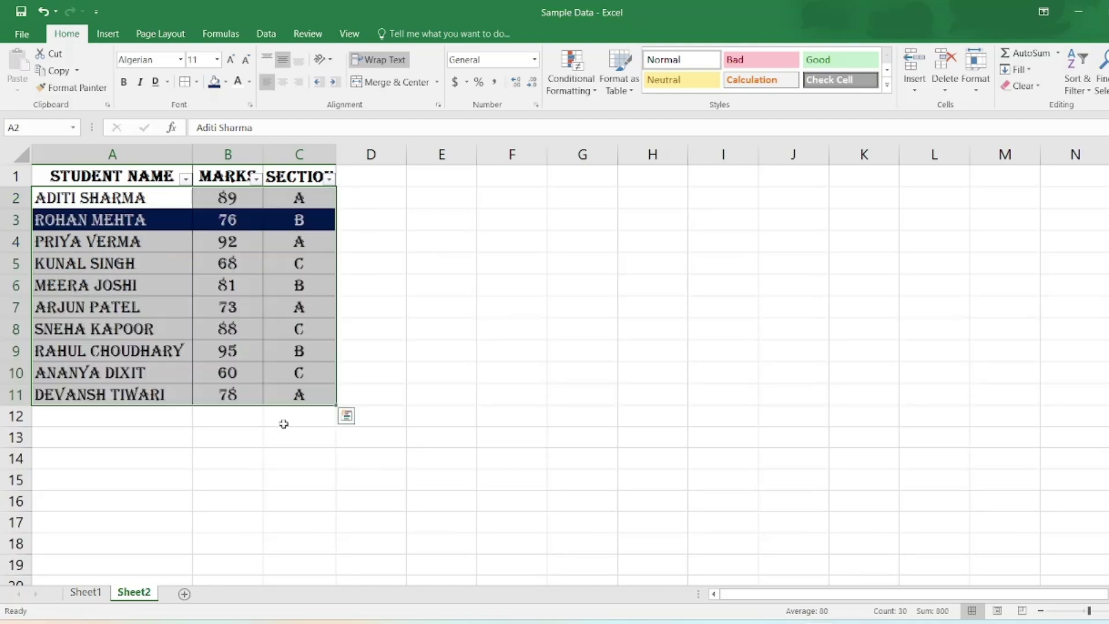
pyautogui.click(392, 376)
pyautogui.moveTo(140, 175); pyautogui.dragTo(309, 396)
pyautogui.click(415, 335)
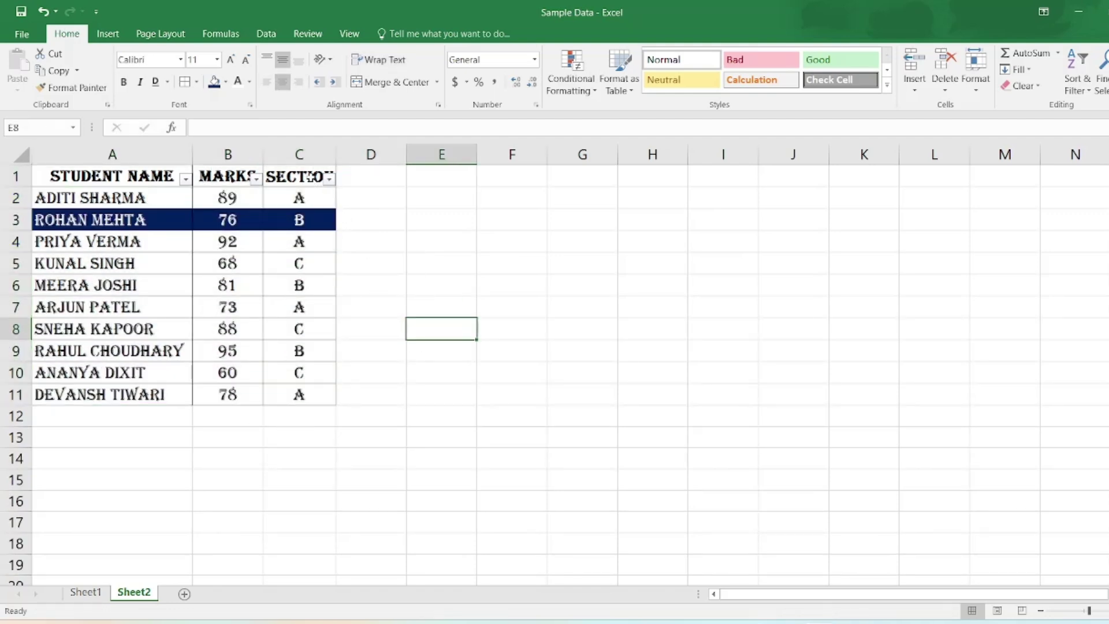
# Step: Turn off filtering for the student table from cell C1
pyautogui.click(312, 180)
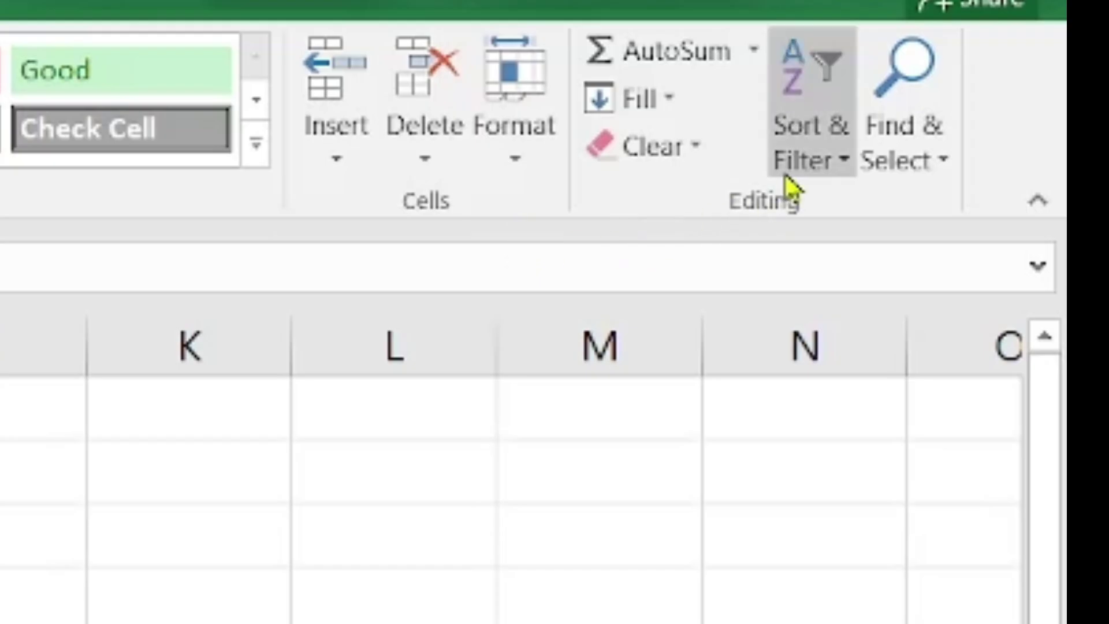
pyautogui.click(845, 165)
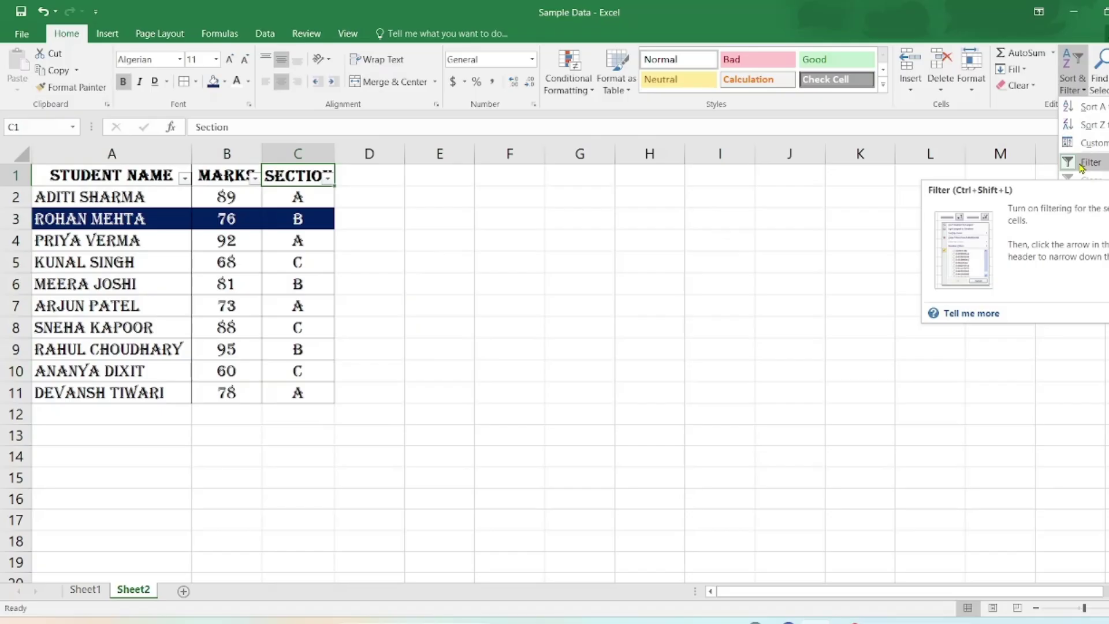
pyautogui.click(837, 386)
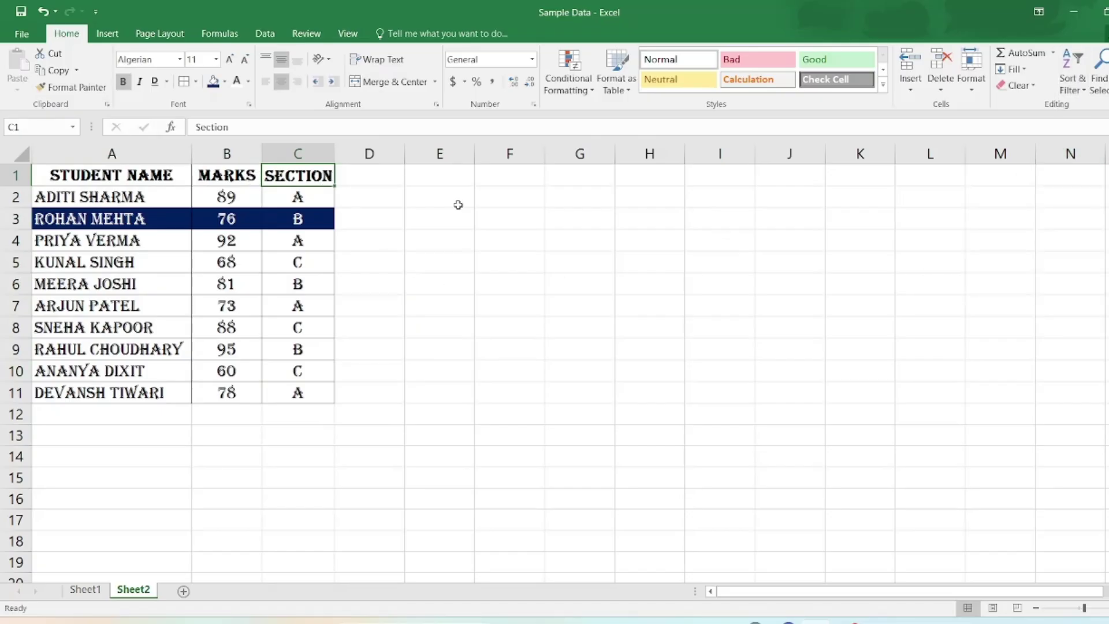